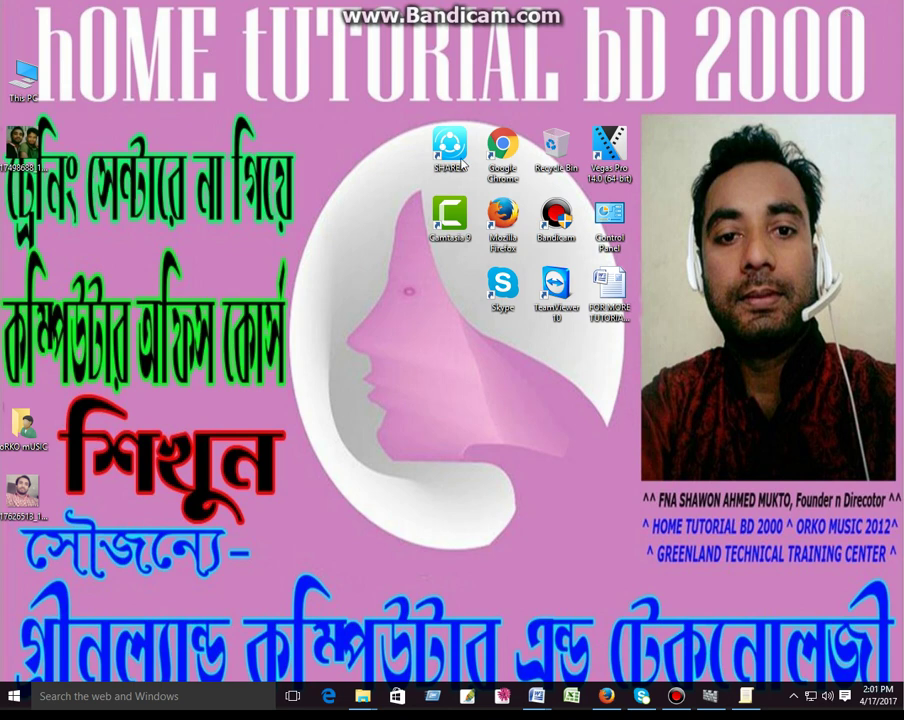
# Refresh the desktop twice and briefly preview the open Word windows.
pyautogui.rightClick(343, 197)
pyautogui.click(362, 236)
pyautogui.rightClick(368, 332)
pyautogui.click(373, 369)
pyautogui.click(568, 702)
pyautogui.click(571, 705)
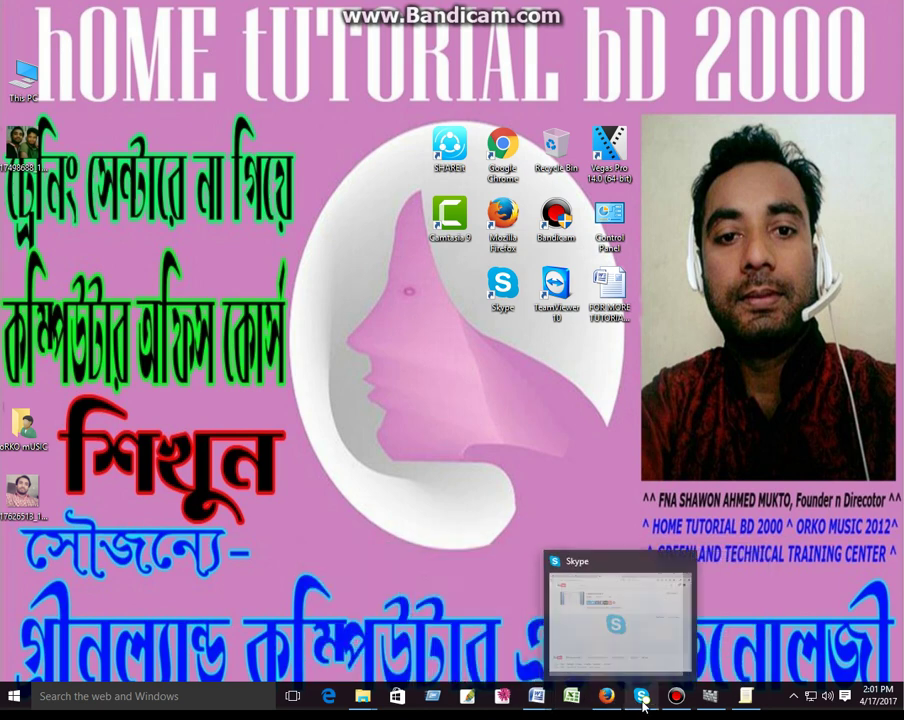
pyautogui.moveTo(676, 696)
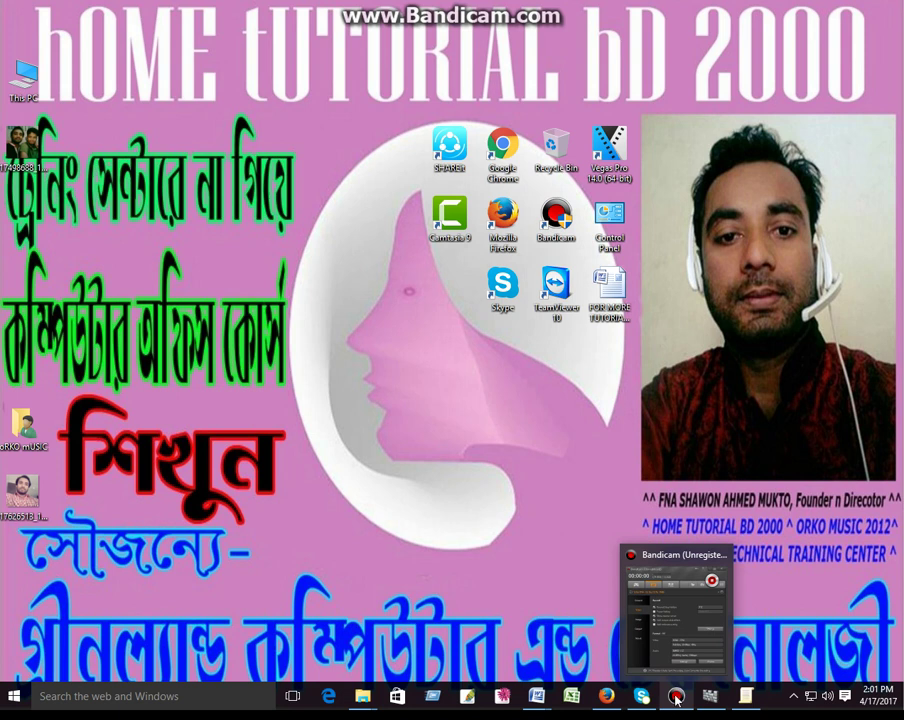
# Refresh the desktop three more times, then show the Start menu's All apps list.
pyautogui.rightClick(476, 439)
pyautogui.click(509, 479)
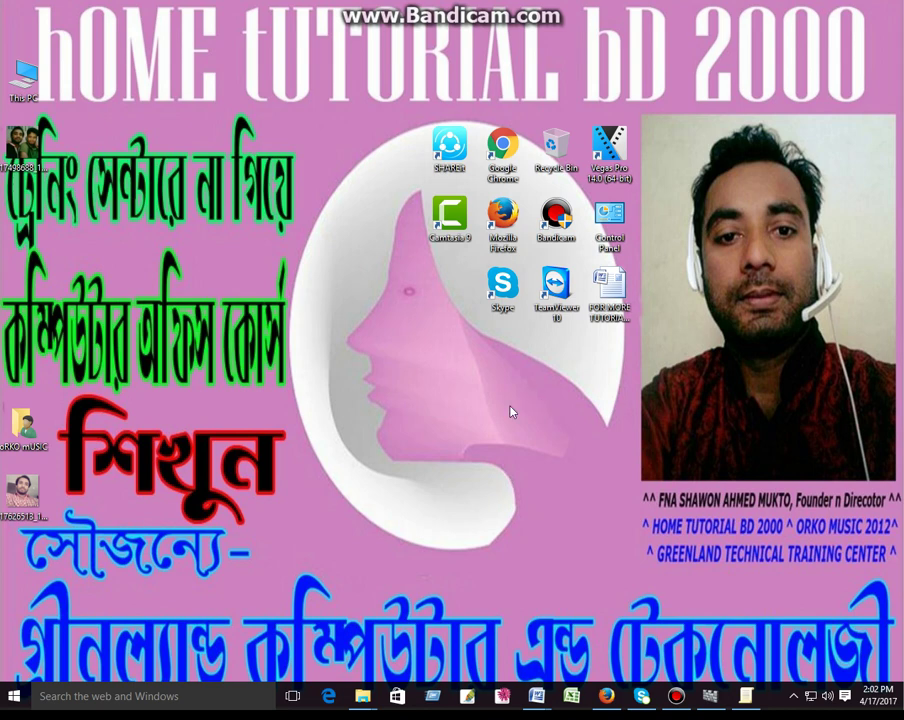
pyautogui.rightClick(400, 324)
pyautogui.click(434, 370)
pyautogui.rightClick(412, 345)
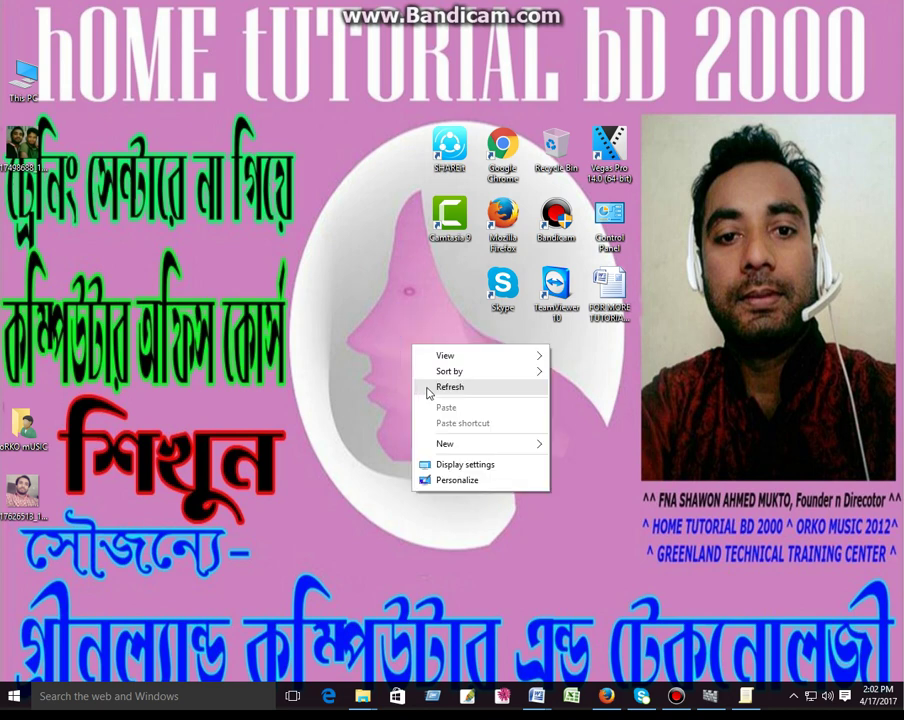
pyautogui.click(432, 384)
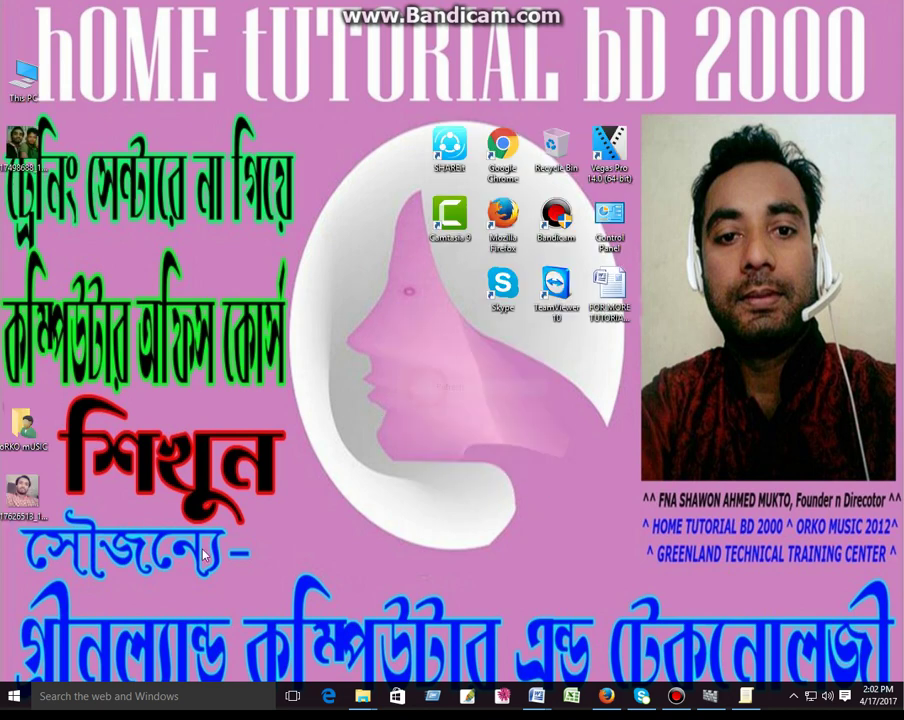
pyautogui.click(14, 696)
pyautogui.click(36, 666)
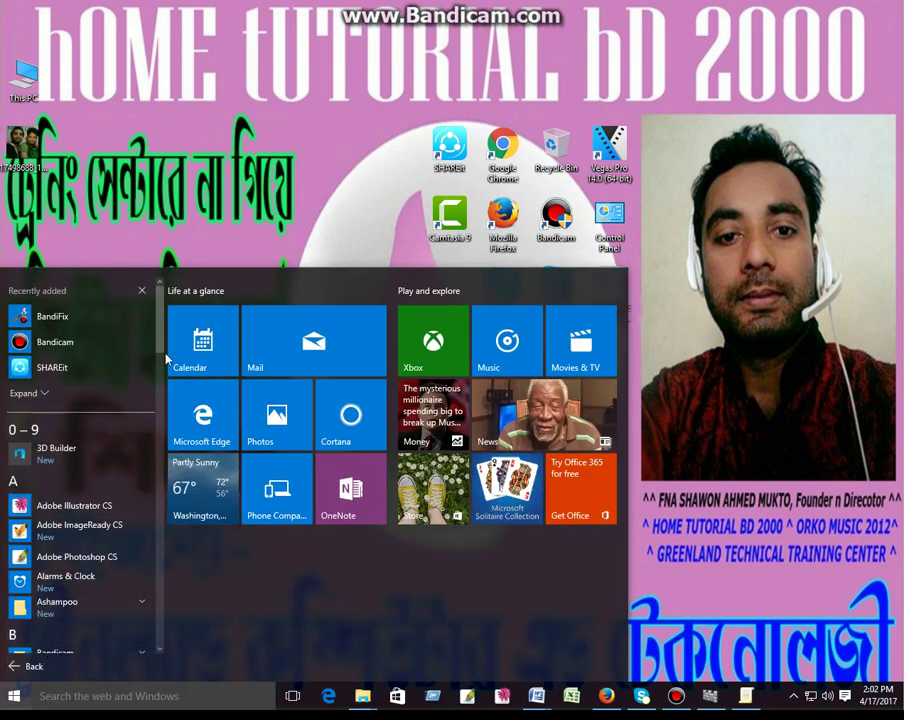
# Scroll All apps to the Microsoft Office folder, expand it and launch Microsoft Office Excel 2007.
pyautogui.moveTo(161, 352)
pyautogui.mouseDown()
pyautogui.moveTo(133, 578)
pyautogui.moveTo(142, 637)
pyautogui.moveTo(147, 342)
pyautogui.mouseUp()
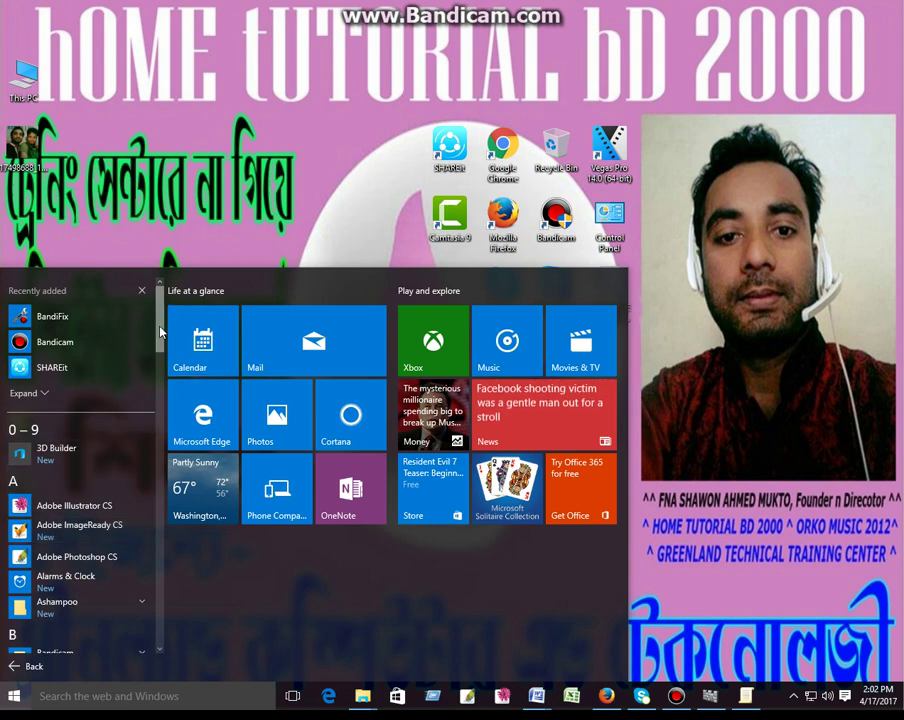
pyautogui.moveTo(158, 325); pyautogui.dragTo(169, 471)
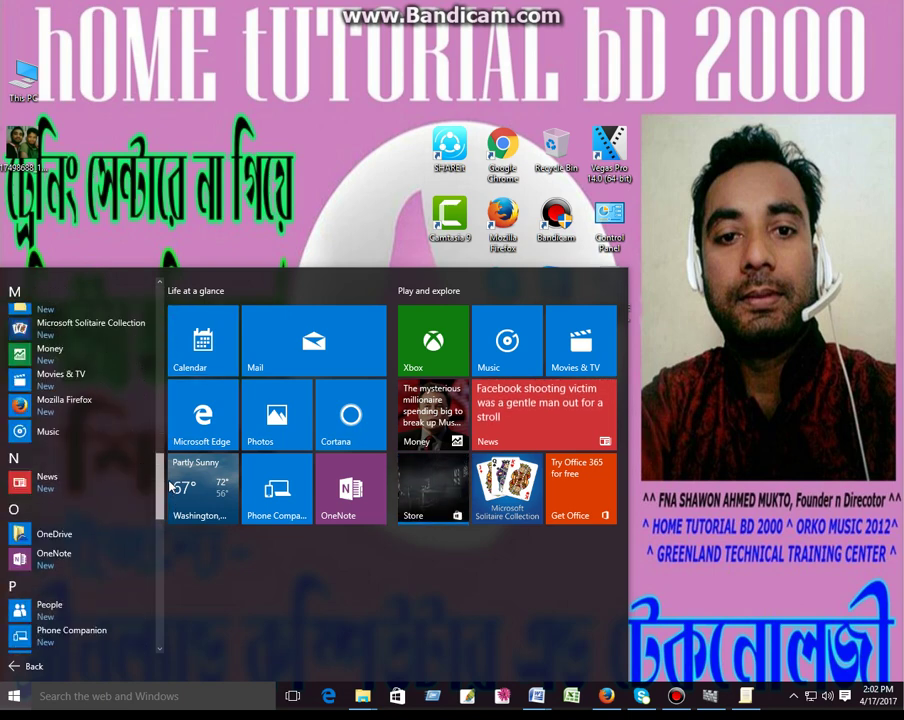
pyautogui.click(116, 453)
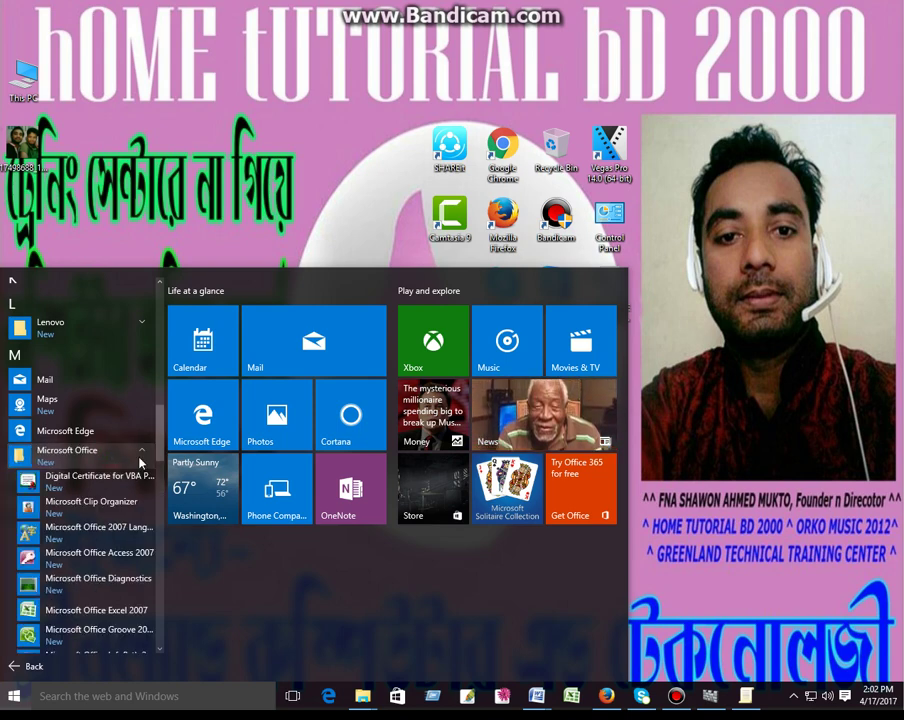
pyautogui.scroll(-2, 157, 441)
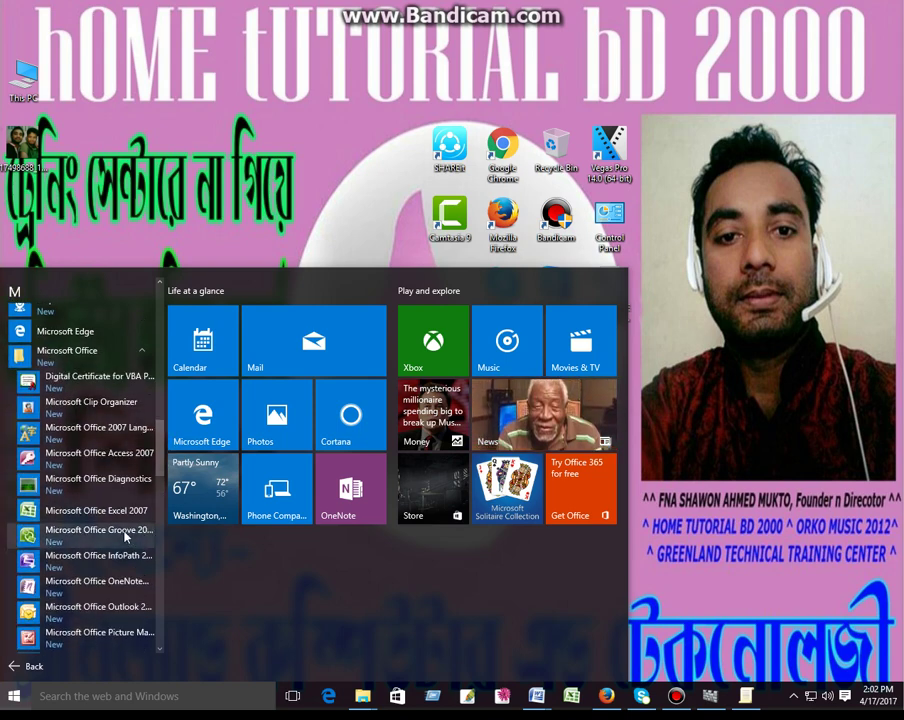
pyautogui.click(121, 512)
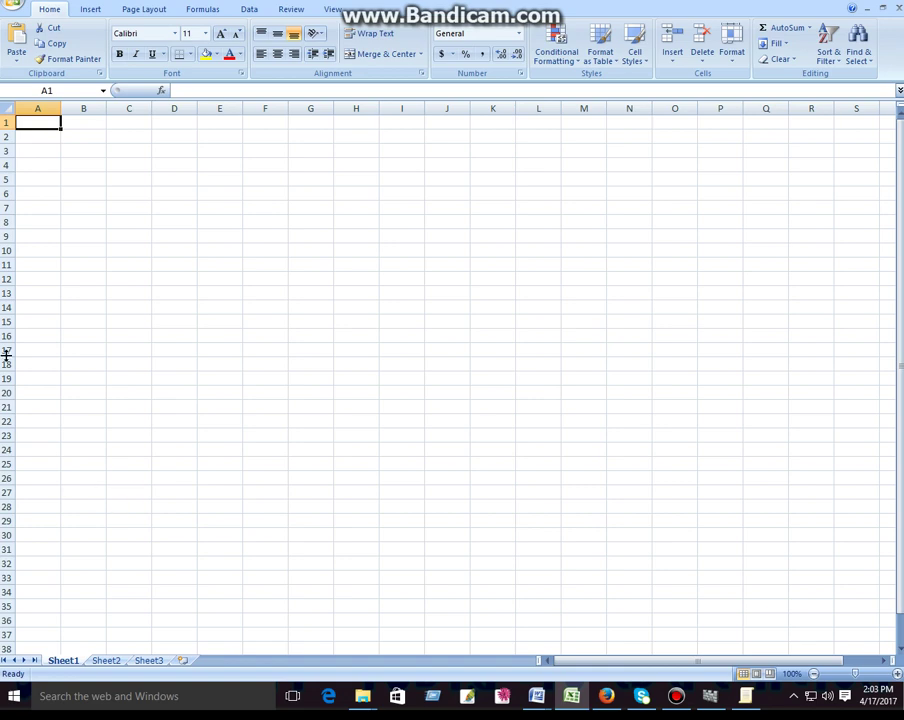
# Enter the BIO DATA title in E1, the NAME label in A3, and the person's name in E3.
pyautogui.click(221, 123)
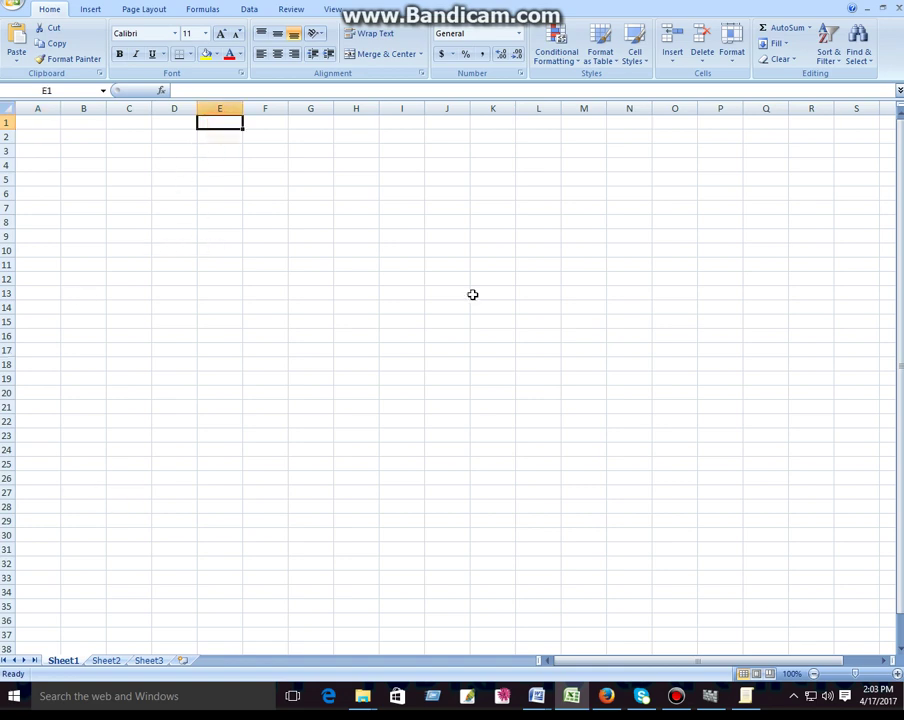
pyautogui.write('BI')
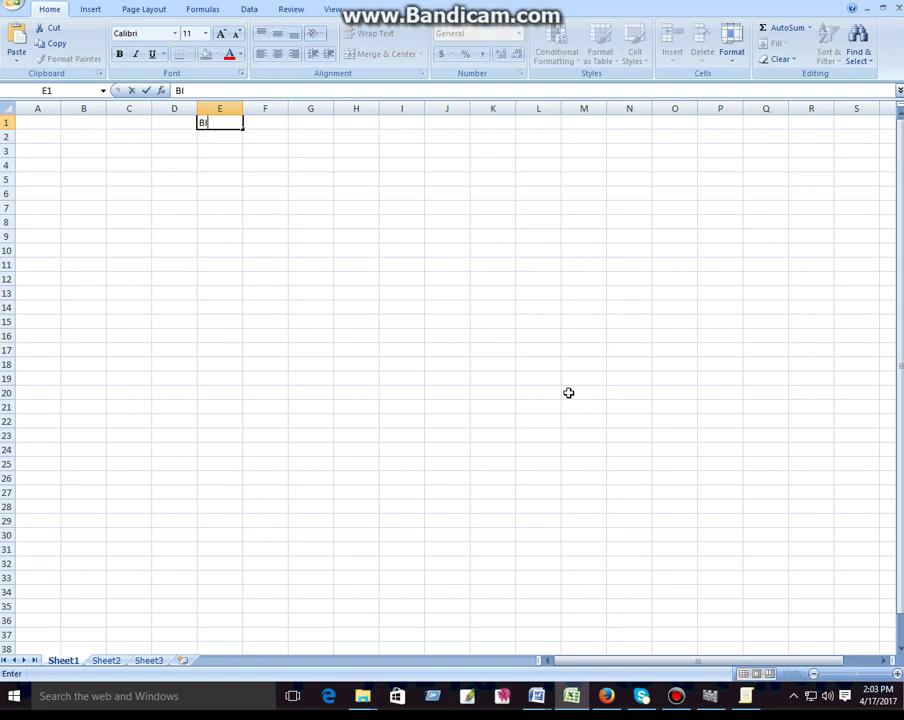
pyautogui.write('O DATA')
pyautogui.press('Return')
pyautogui.press('Return')
pyautogui.press('Left')
pyautogui.press('Left')
pyautogui.press('Left')
pyautogui.press('Left')
pyautogui.write('NAME')
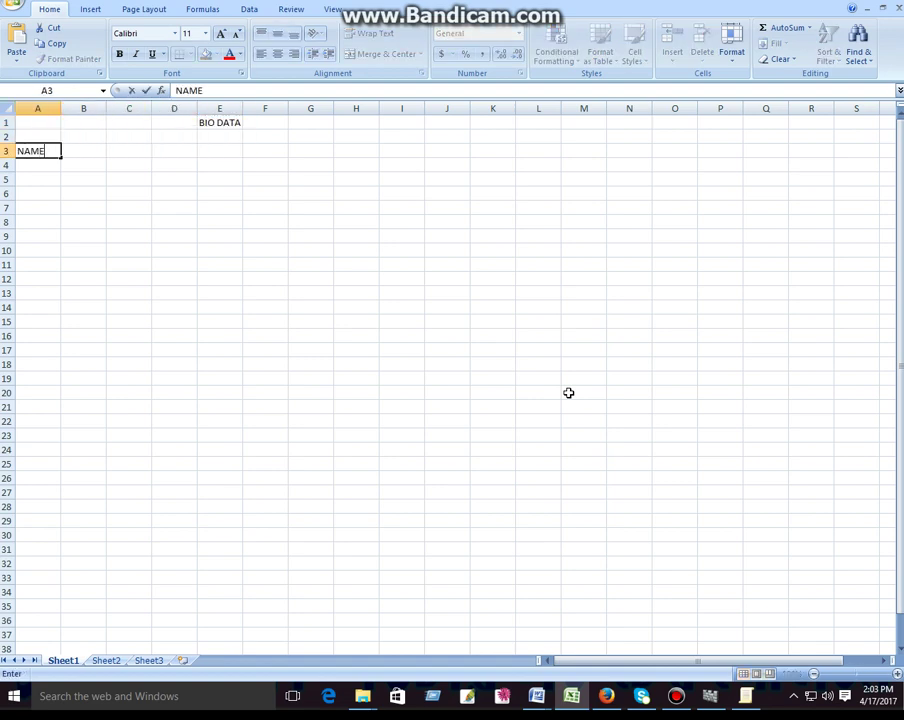
pyautogui.press('Right')
pyautogui.press('Right')
pyautogui.press('Right')
pyautogui.press('Right')
pyautogui.write('SHAWO')
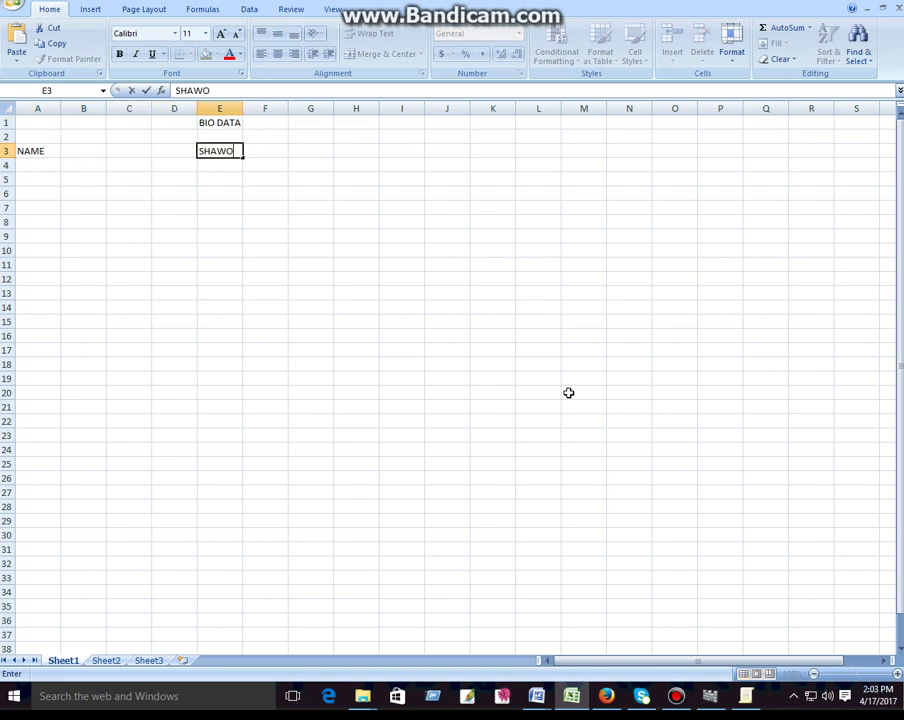
pyautogui.write('N')
pyautogui.press('Right')
pyautogui.write('AHMED')
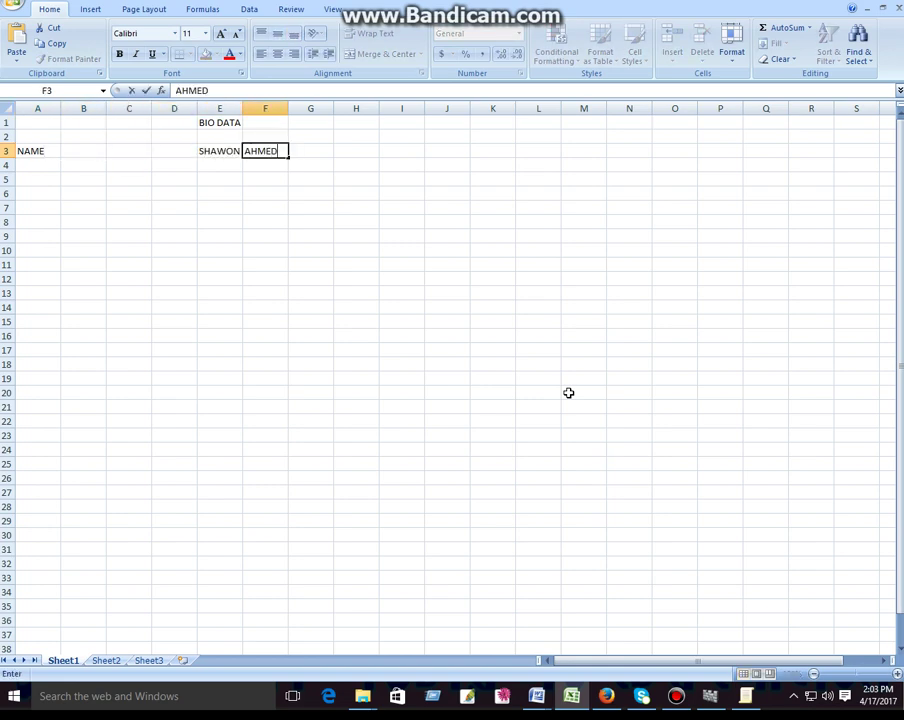
pyautogui.write(' MUKTO')
pyautogui.press('Return')
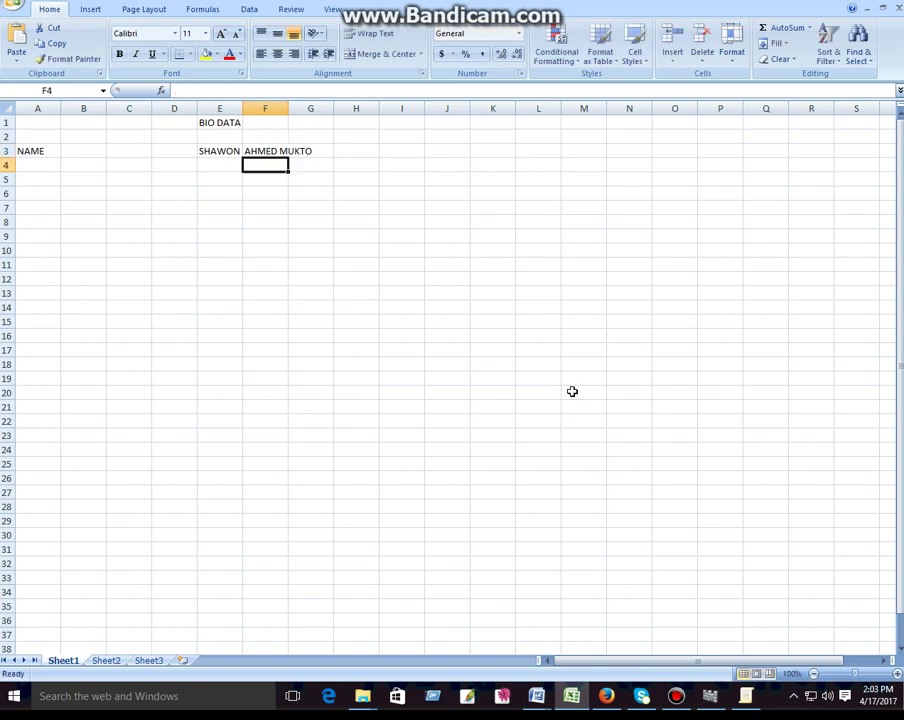
# Add the FATHER'S NAME label in A5 and the father's name beside it.
pyautogui.press('Down')
pyautogui.press('Left')
pyautogui.press('Left')
pyautogui.press('Left')
pyautogui.press('Left')
pyautogui.press('Left')
pyautogui.write('FA')
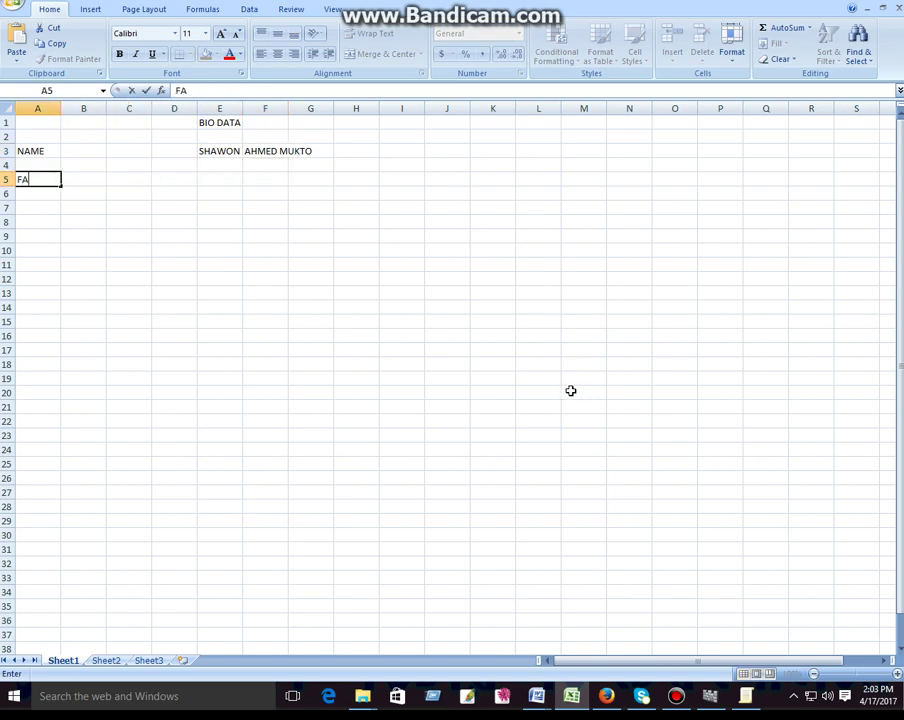
pyautogui.write("THER'")
pyautogui.click(570, 391)
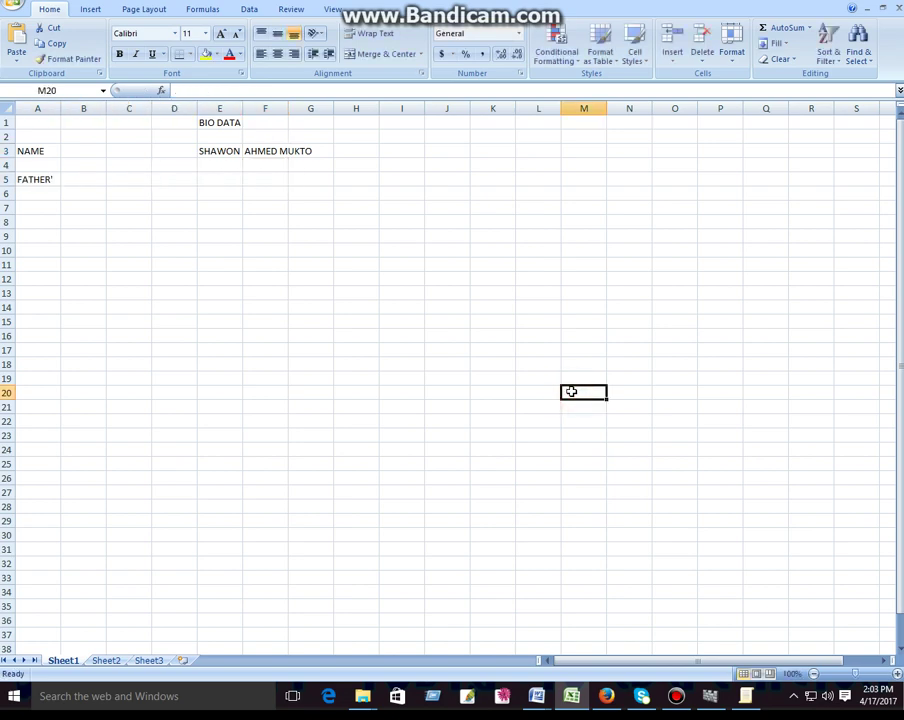
pyautogui.click(55, 179)
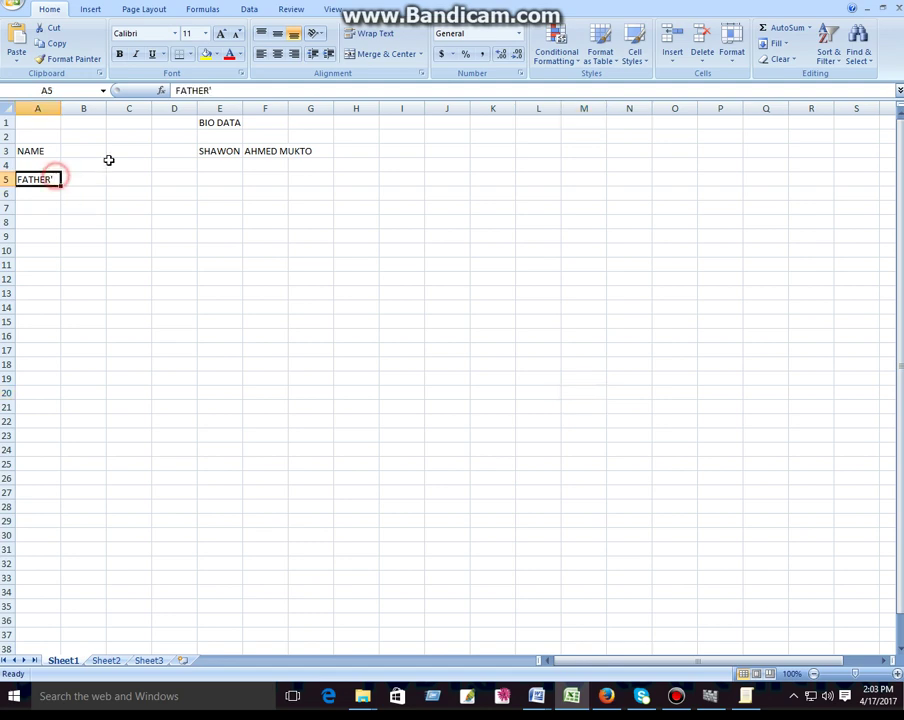
pyautogui.click(231, 91)
pyautogui.write('S')
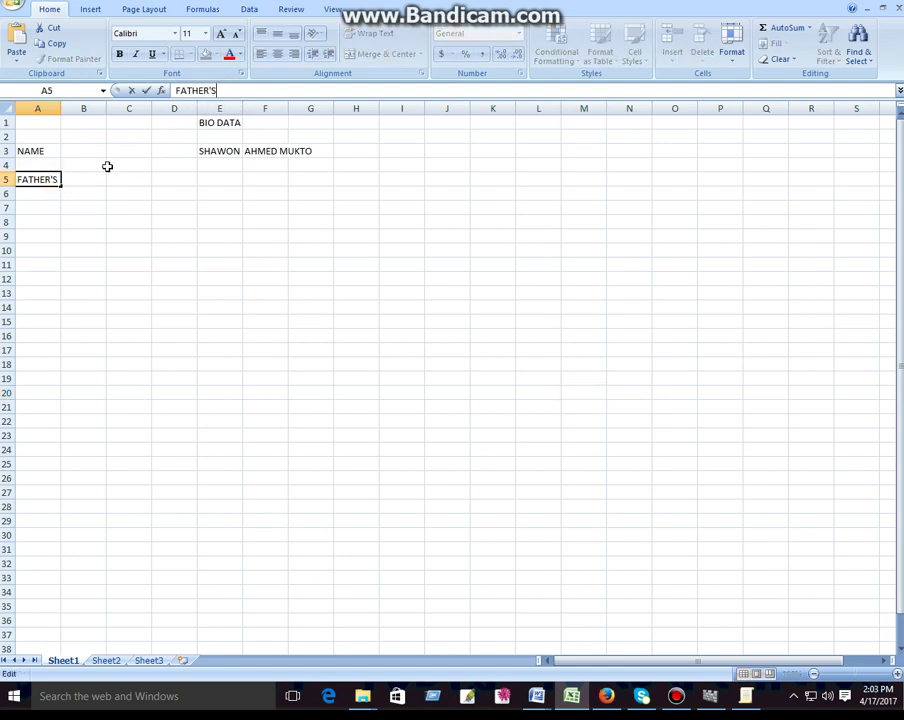
pyautogui.write(' NAME')
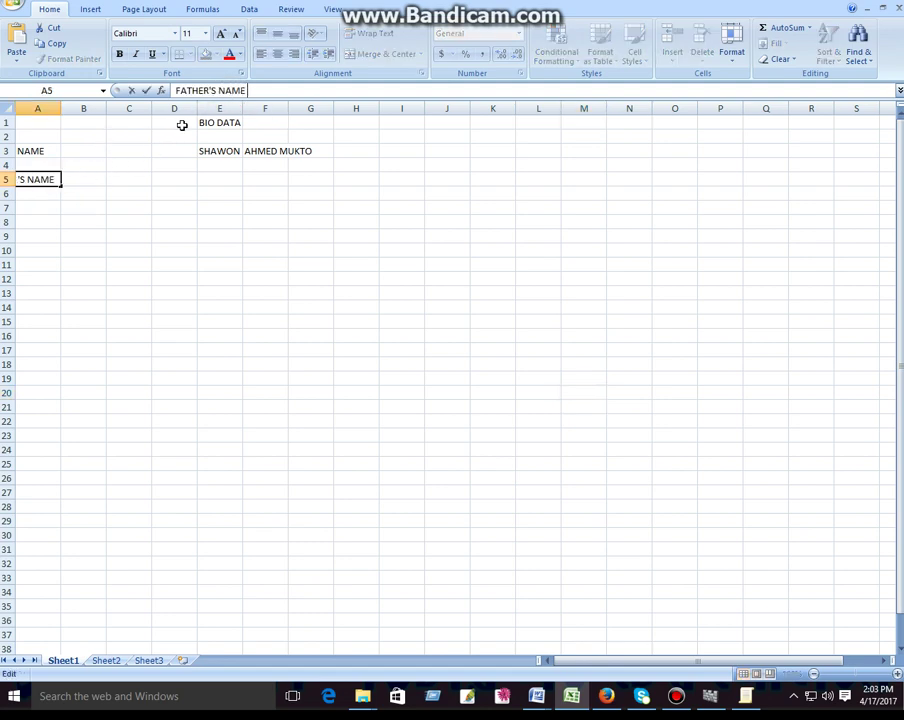
pyautogui.press('Tab')
pyautogui.press('Tab')
pyautogui.press('Tab')
pyautogui.press('Tab')
pyautogui.write('SHA')
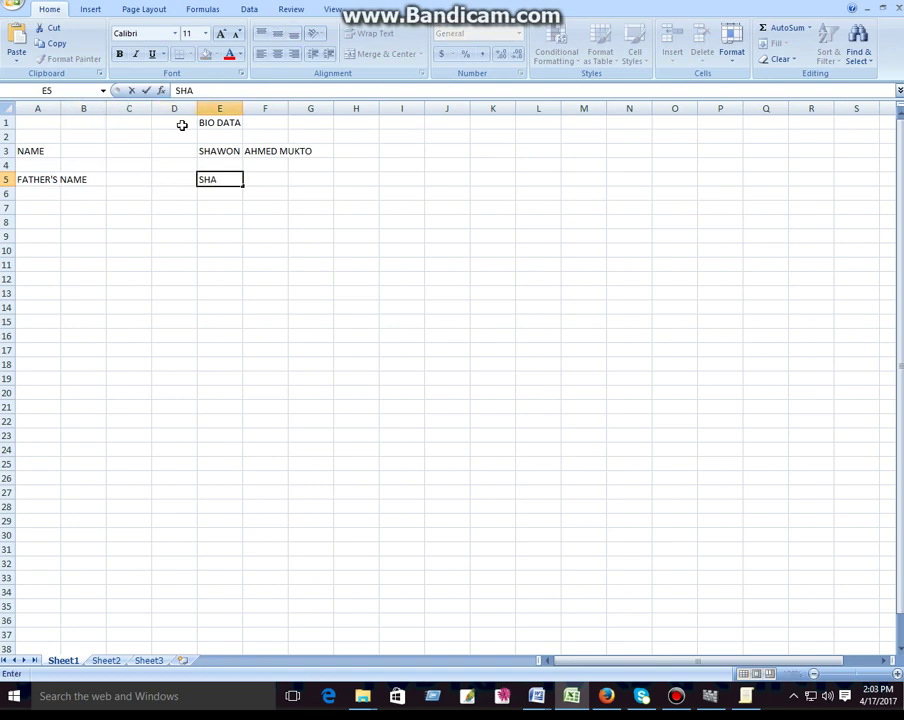
pyautogui.write('H KAMAL')
pyautogui.write(' MIJI')
pyautogui.press('Tab')
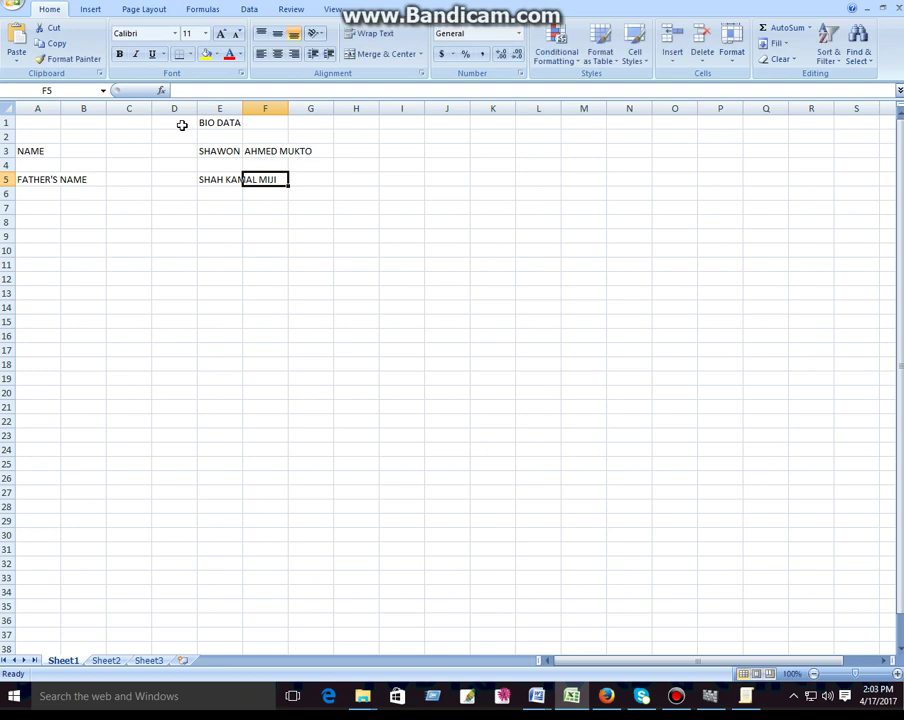
# Enter the MOTHER'S NAME label in A7, correcting the mistyped last letter.
pyautogui.press('Down')
pyautogui.press('Down')
pyautogui.press('Left')
pyautogui.press('Left')
pyautogui.press('Left')
pyautogui.press('Left')
pyautogui.press('Left')
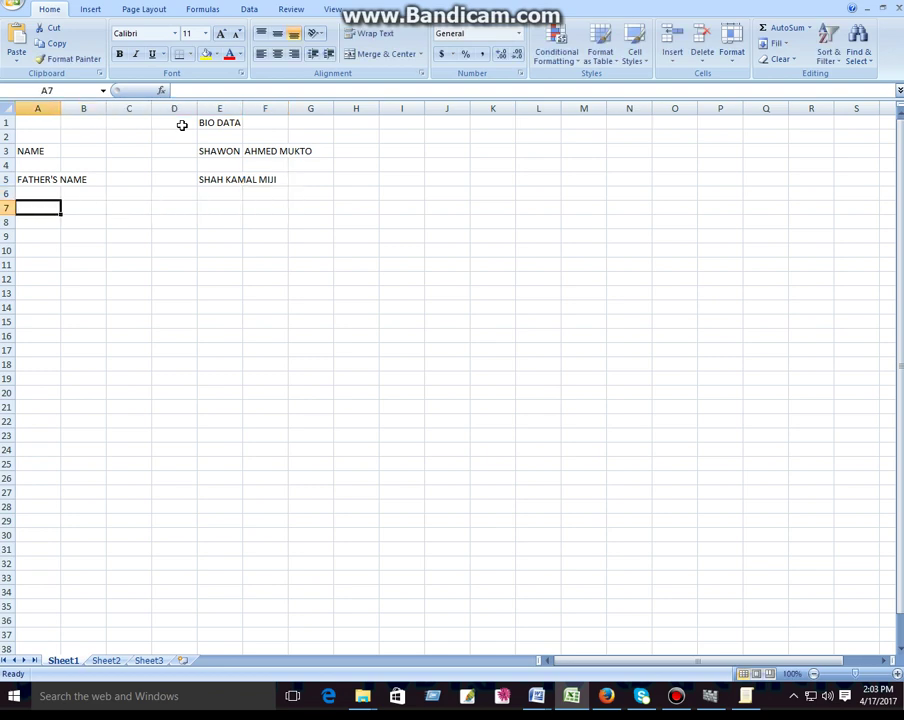
pyautogui.write('MOTHER')
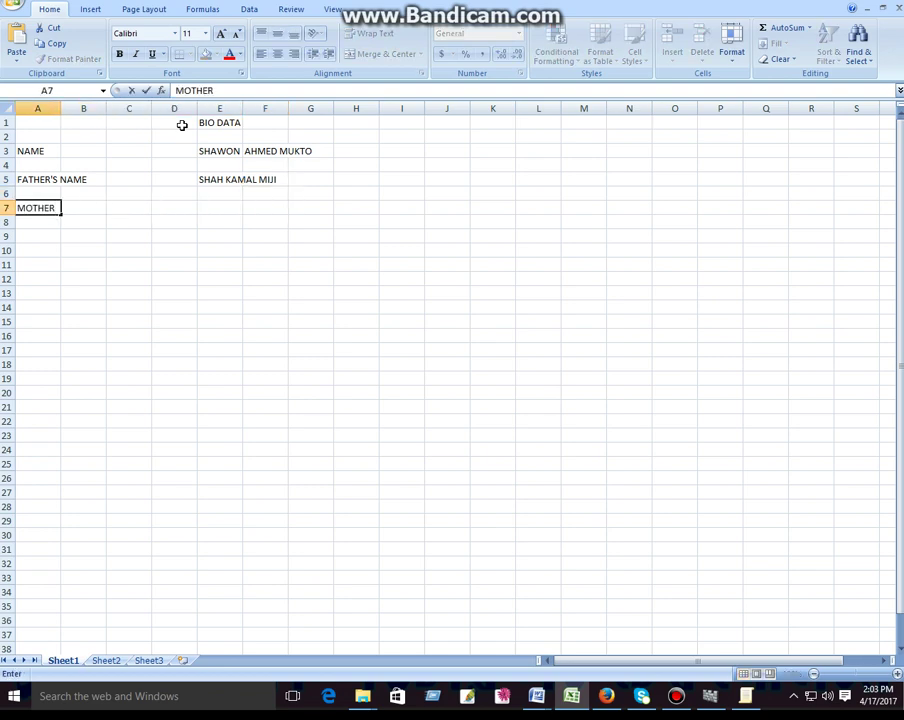
pyautogui.write("'S A")
pyautogui.hotkey('ctrl', 'Return')
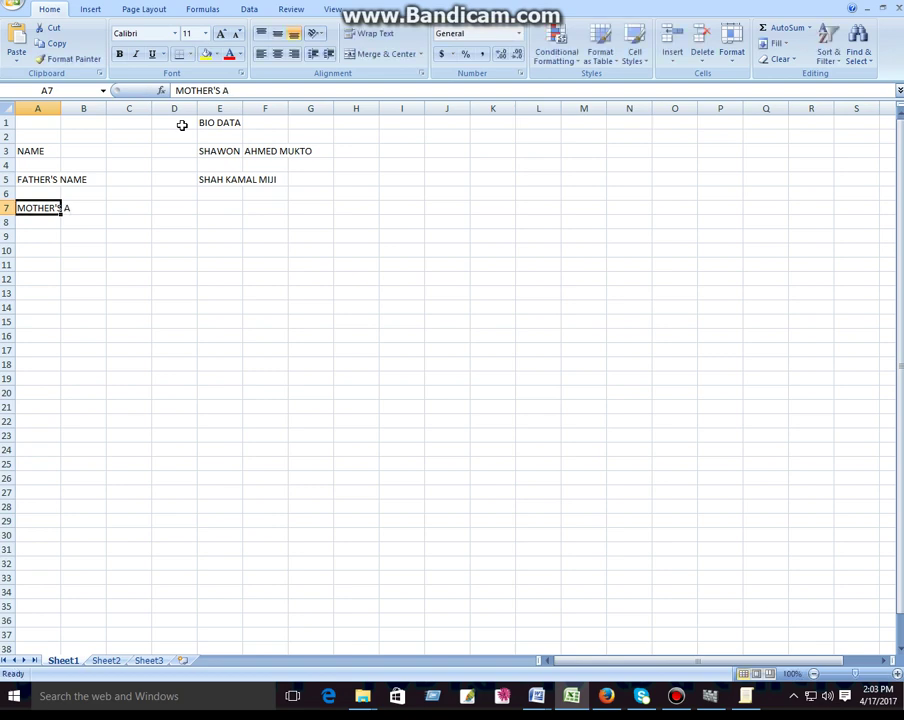
pyautogui.click(239, 89)
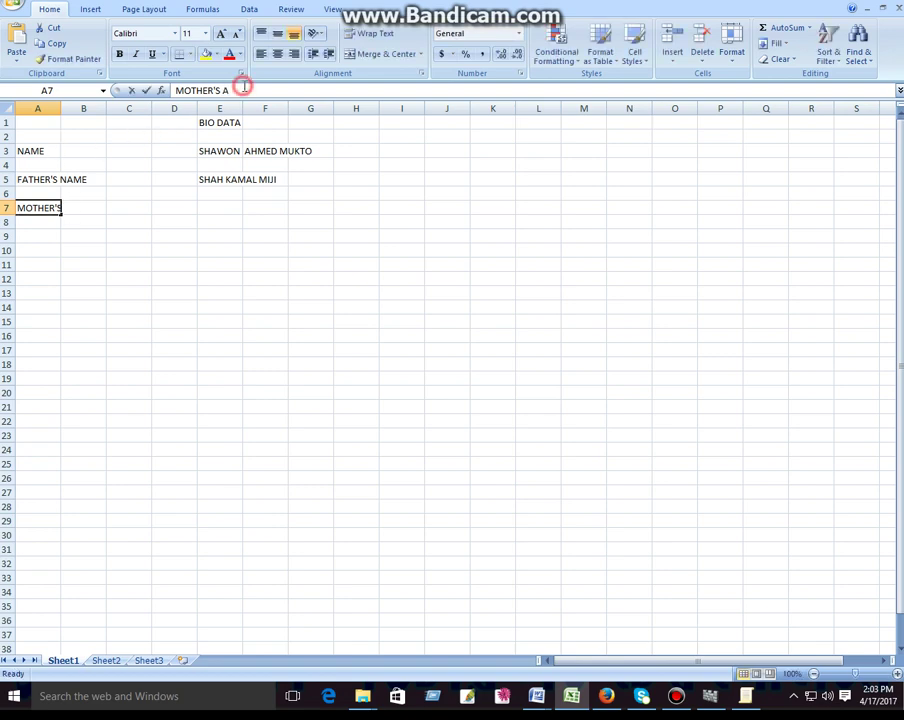
pyautogui.press('BackSpace')
pyautogui.write('NAM')
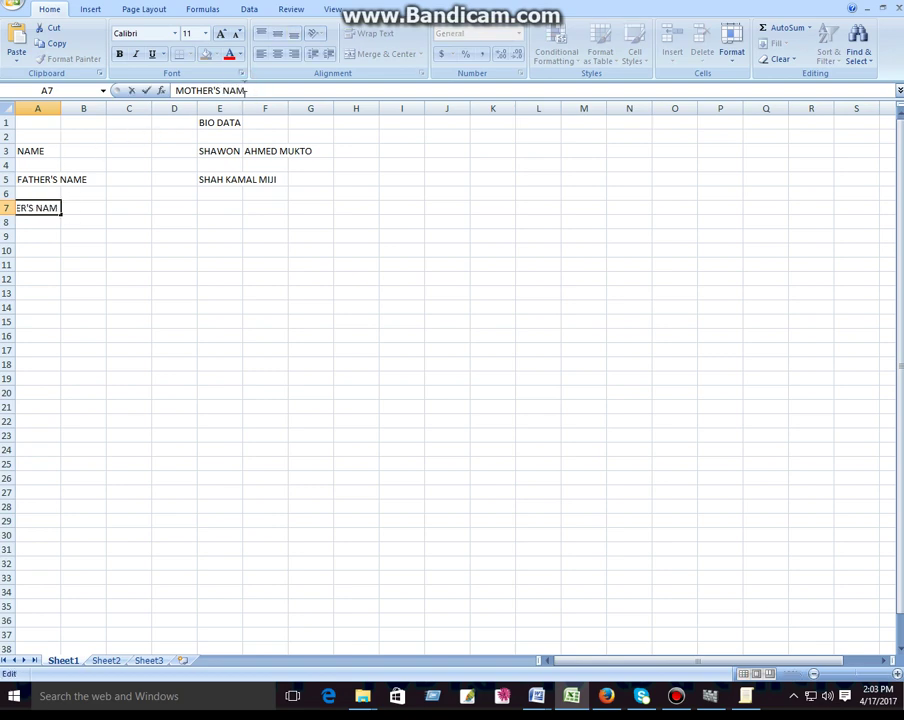
pyautogui.write('E')
pyautogui.click(213, 218)
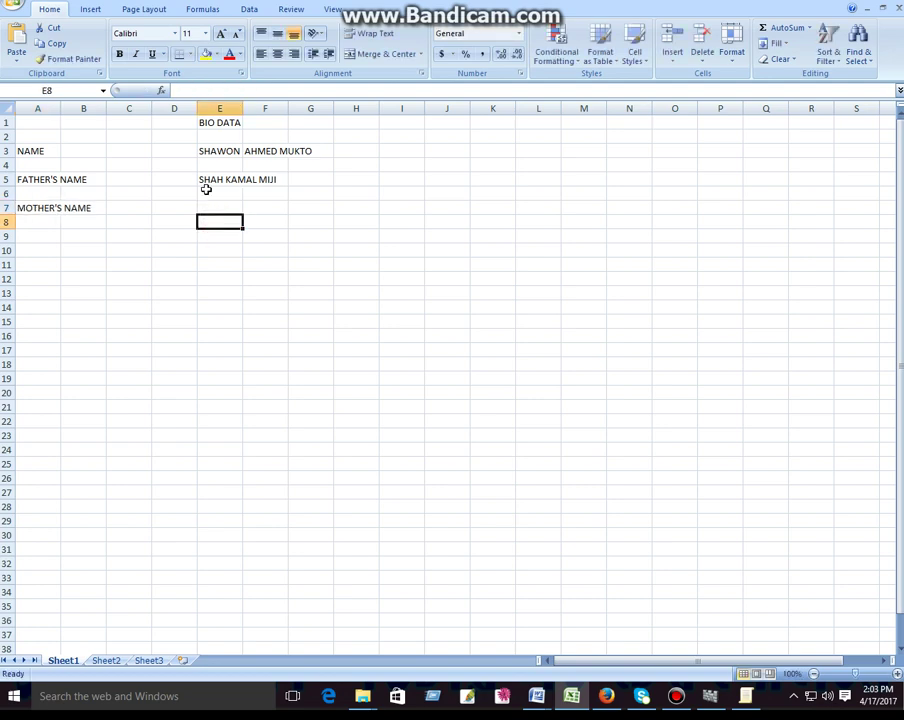
# Type a ':' separator in cells D3, D5 and D7.
pyautogui.click(174, 151)
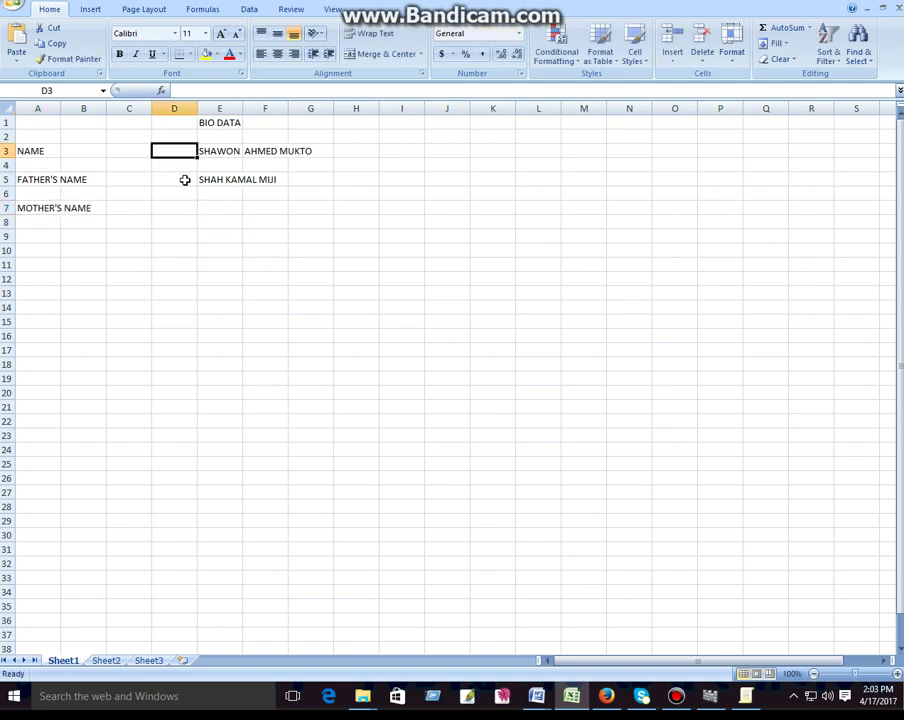
pyautogui.write(':')
pyautogui.press('Left')
pyautogui.press('Down')
pyautogui.press('Down')
pyautogui.click(185, 179)
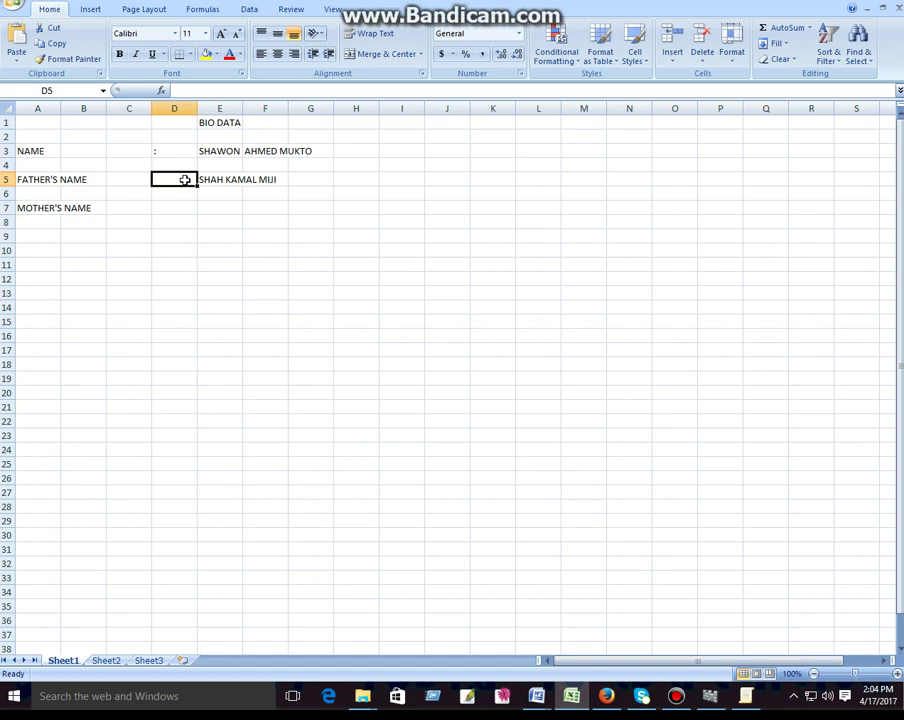
pyautogui.write(':')
pyautogui.press('Left')
pyautogui.click(185, 179)
pyautogui.press('Down')
pyautogui.press('Down')
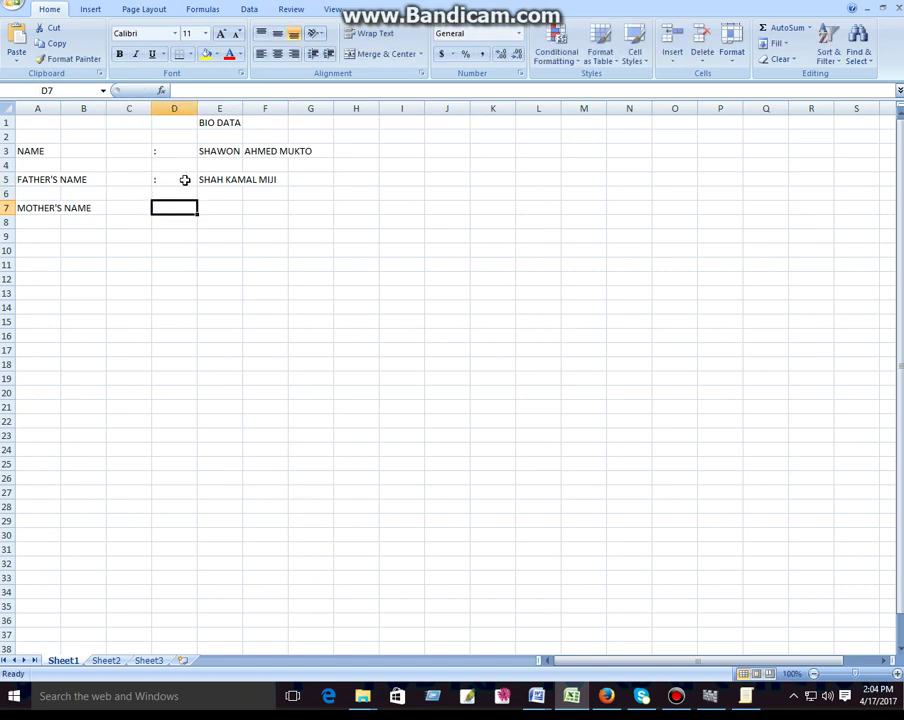
pyautogui.write(':')
pyautogui.press('Return')
# Begin typing the 'PREESNTS ADDRESS' label in cell A9, fixing typos along the way.
pyautogui.press('Left')
pyautogui.press('Left')
pyautogui.press('Left')
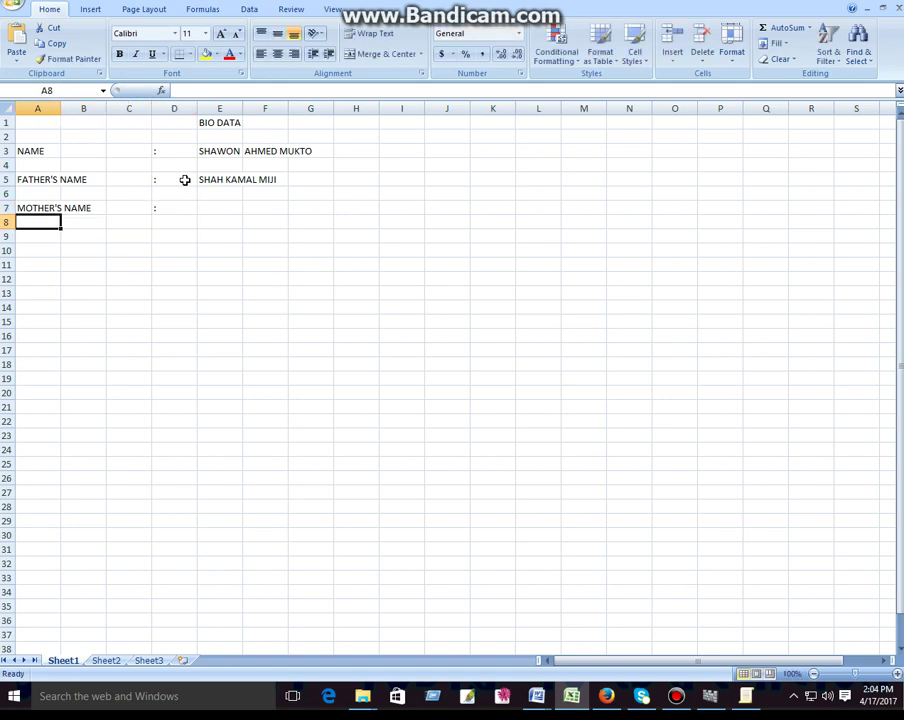
pyautogui.press('Down')
pyautogui.write('P')
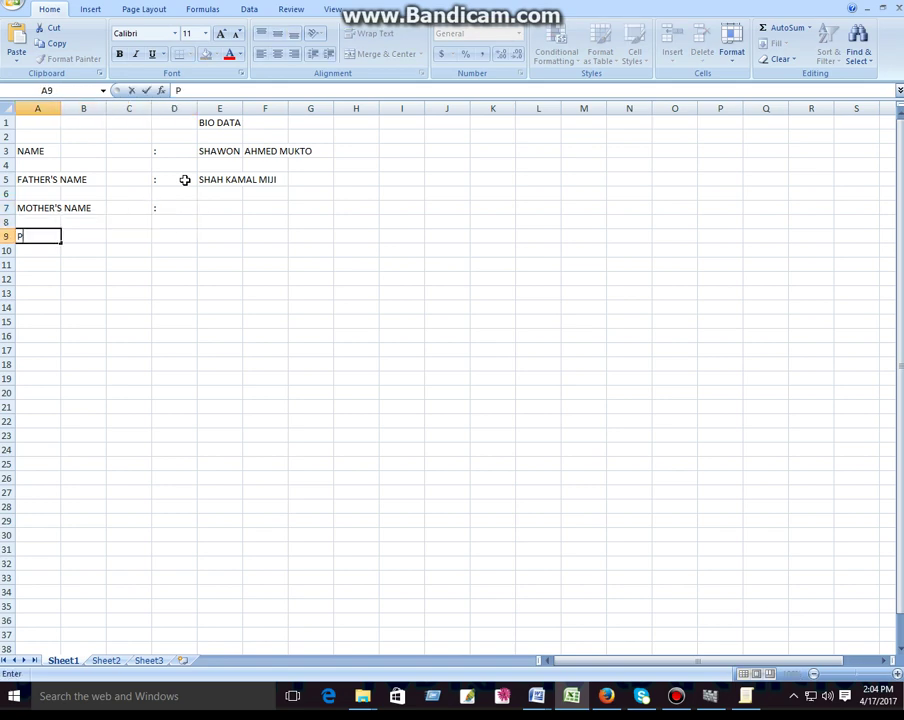
pyautogui.write('REW')
pyautogui.press('BackSpace')
pyautogui.write('E')
pyautogui.press('BackSpace')
pyautogui.write('E')
pyautogui.write('SNTS AD')
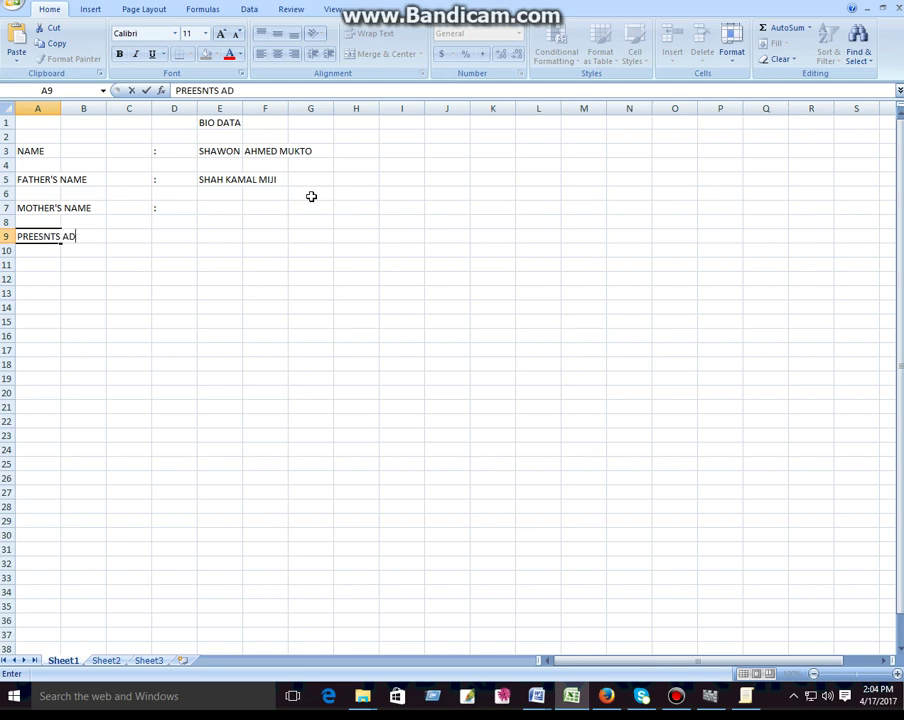
pyautogui.write('DRESS')
# Commit the PREESNTS ADDRESS label and put a ':' in D9.
pyautogui.press('Tab')
pyautogui.press('Tab')
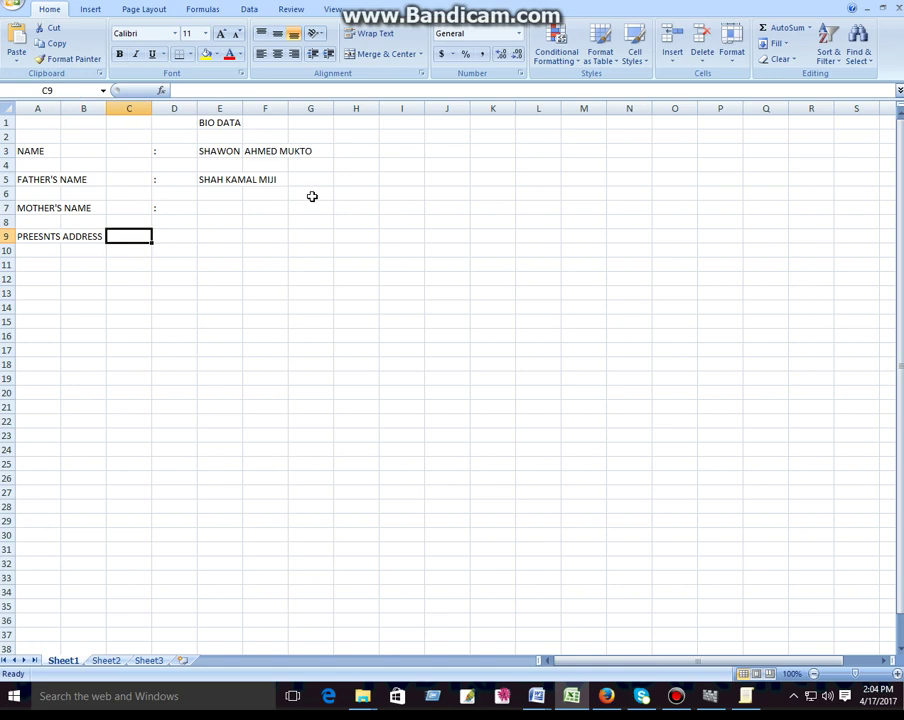
pyautogui.press('Tab')
pyautogui.write(':')
pyautogui.press('Return')
pyautogui.press('Return')
pyautogui.press('Return')
pyautogui.press('Return')
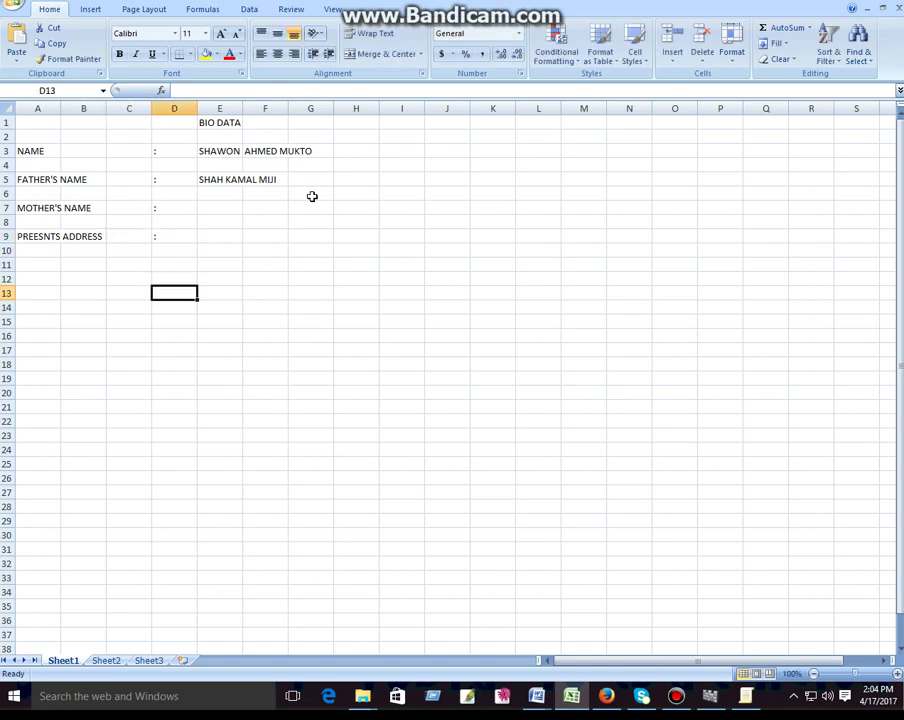
pyautogui.press('Left')
pyautogui.press('Left')
pyautogui.press('Left')
pyautogui.press('Up')
# Type PERMANENT ADDRESS in A12 with a ':' in D12, then return to E7.
pyautogui.write('P')
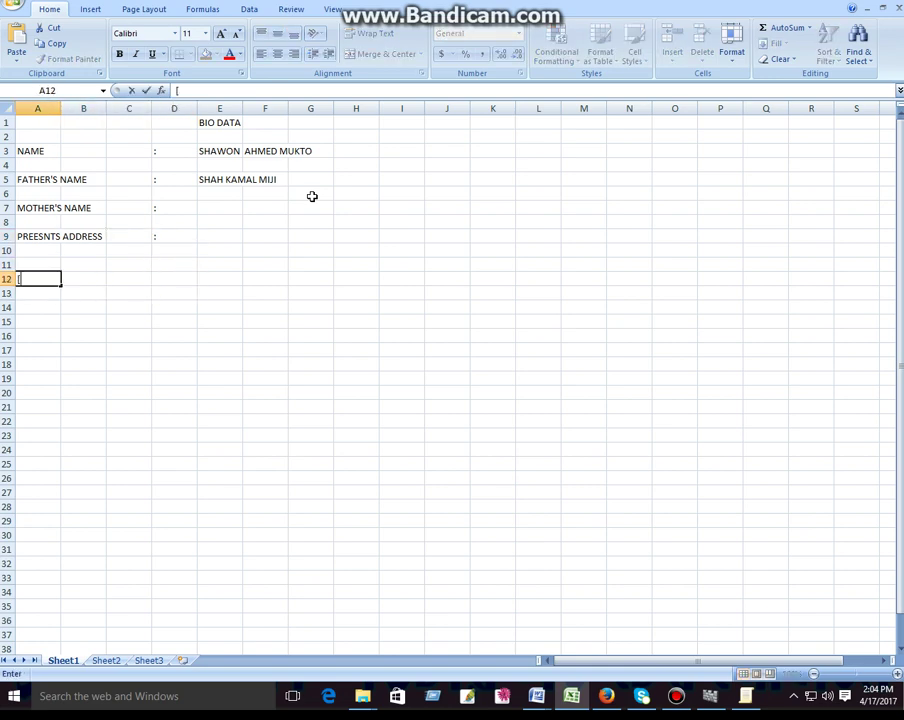
pyautogui.write('ER')
pyautogui.write('MANENT AD')
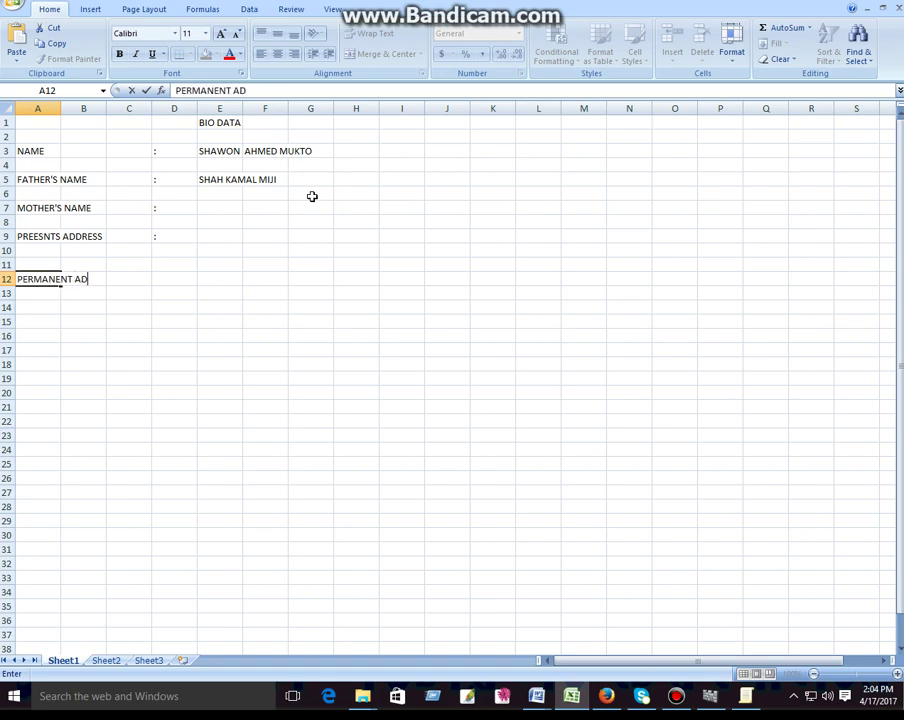
pyautogui.write('DRESS')
pyautogui.press('Tab')
pyautogui.press('Tab')
pyautogui.press('Tab')
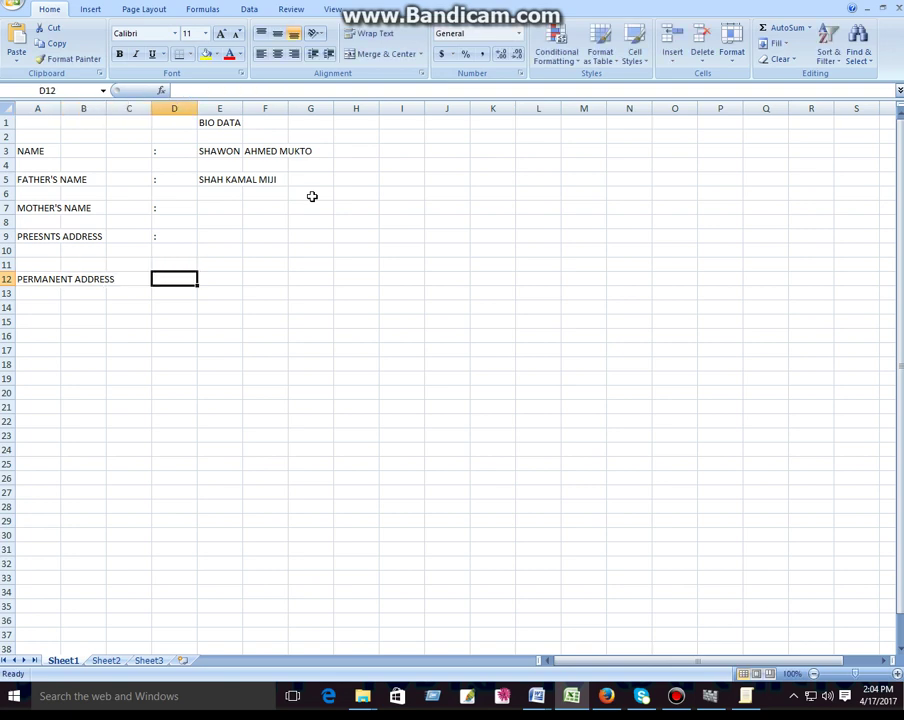
pyautogui.write(':')
pyautogui.press('Down')
pyautogui.press('Down')
pyautogui.press('Up')
pyautogui.press('Up')
pyautogui.press('Up')
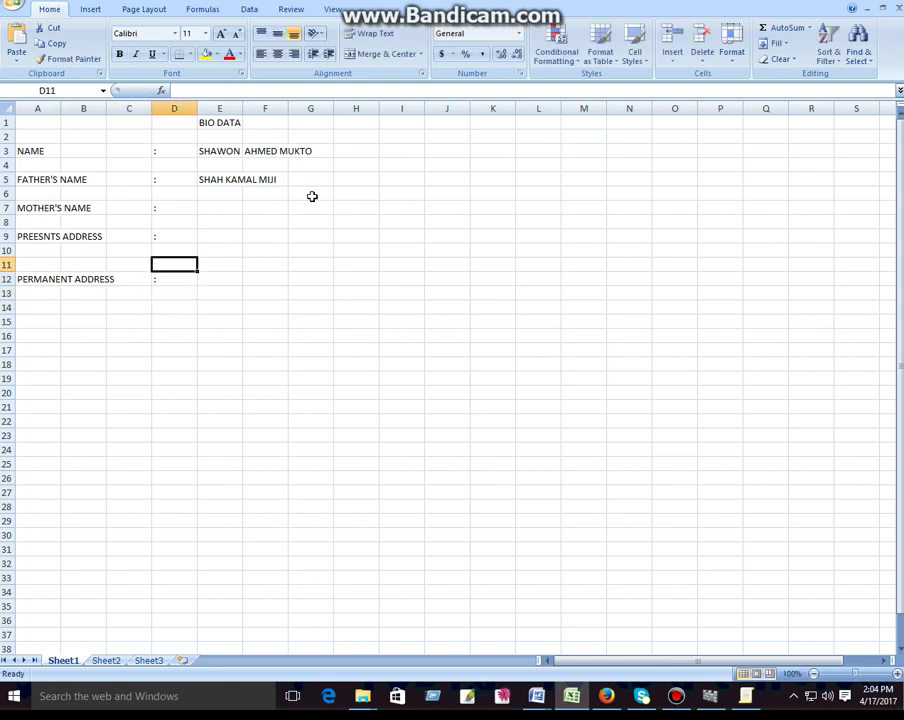
pyautogui.press('Up')
pyautogui.press('Up')
pyautogui.press('Right')
pyautogui.press('Up')
pyautogui.press('Up')
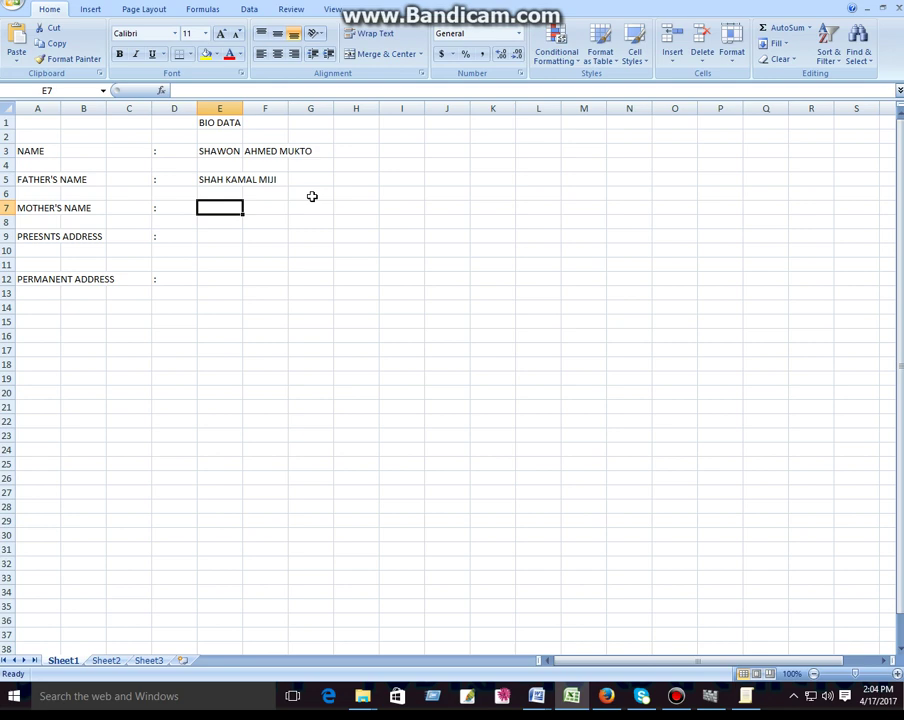
# Enter the mother's name in cell E7.
pyautogui.write('AMENA BEGU')
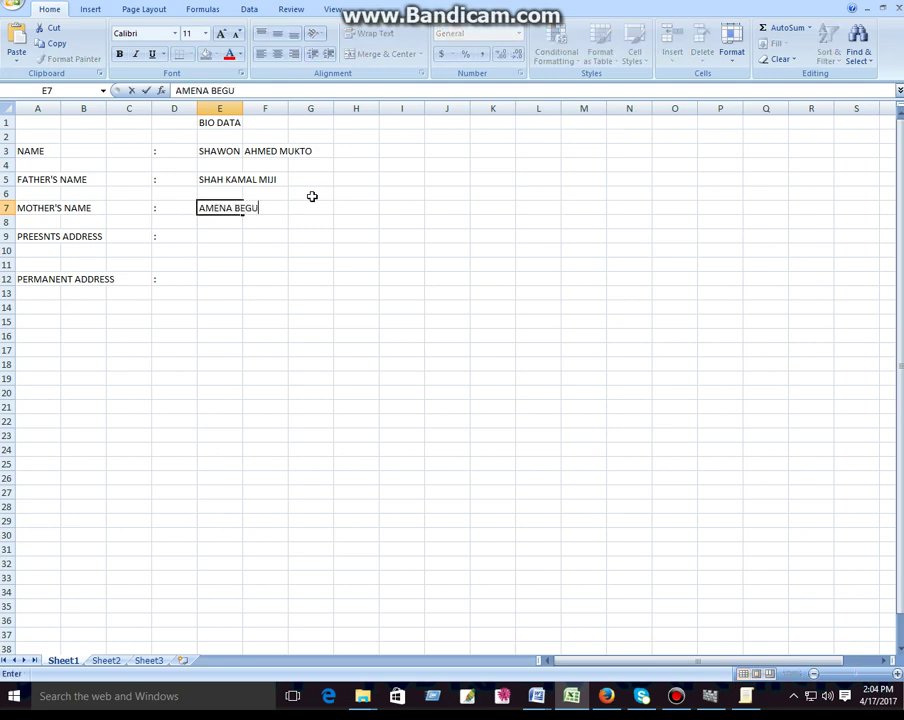
pyautogui.write('M')
pyautogui.press('Tab')
pyautogui.press('Left')
pyautogui.press('Down')
pyautogui.press('Down')
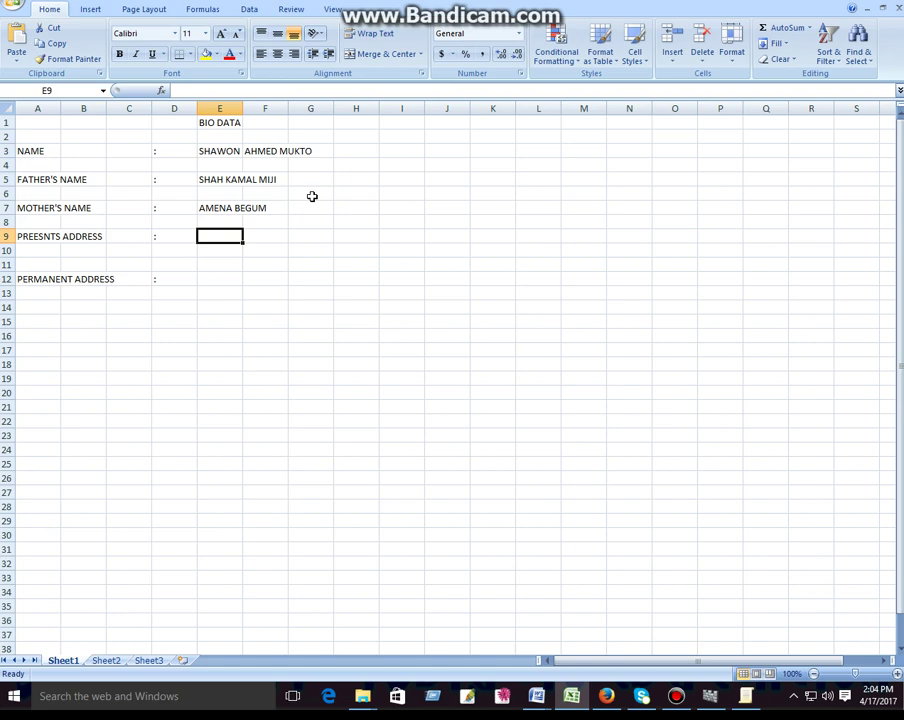
# Enter the present address in E9 and start the permanent address in E12.
pyautogui.write('UTTA')
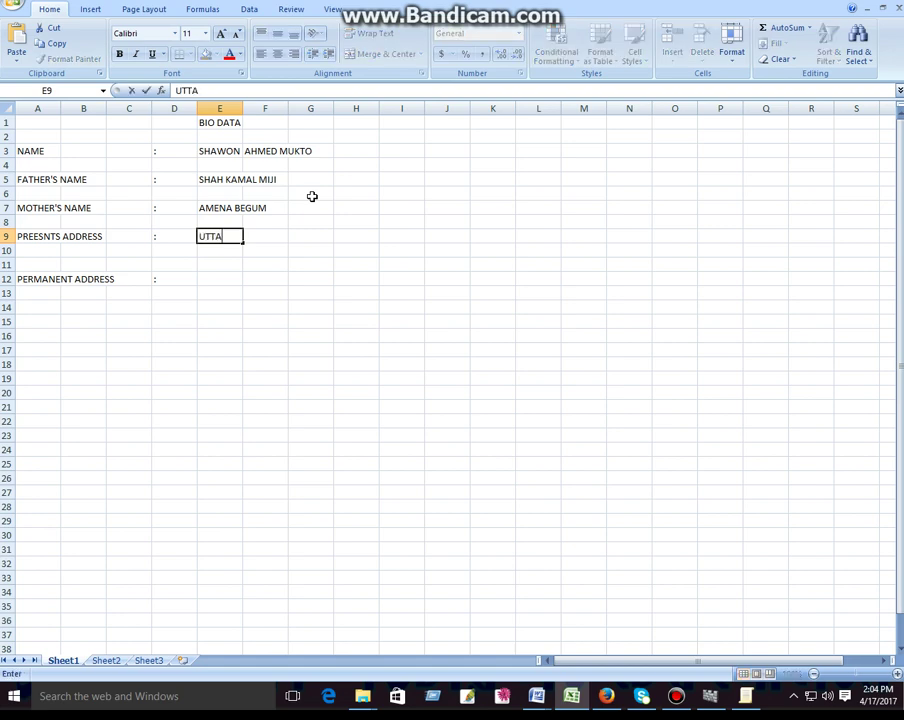
pyautogui.write('RA, DHAKA')
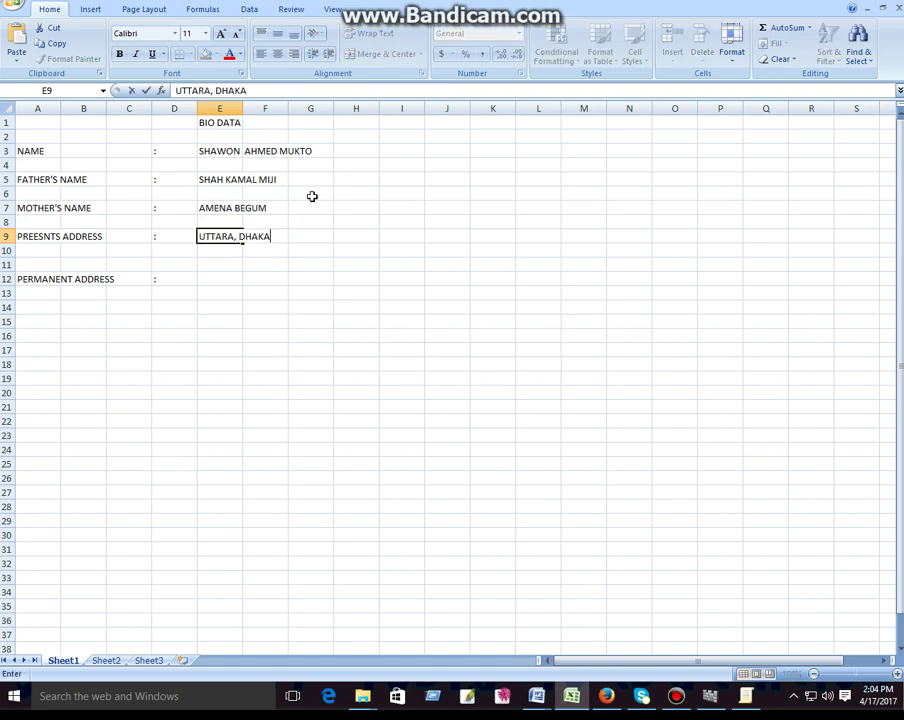
pyautogui.press('Tab')
pyautogui.press('Down')
pyautogui.press('Down')
pyautogui.press('Left')
pyautogui.press('Left')
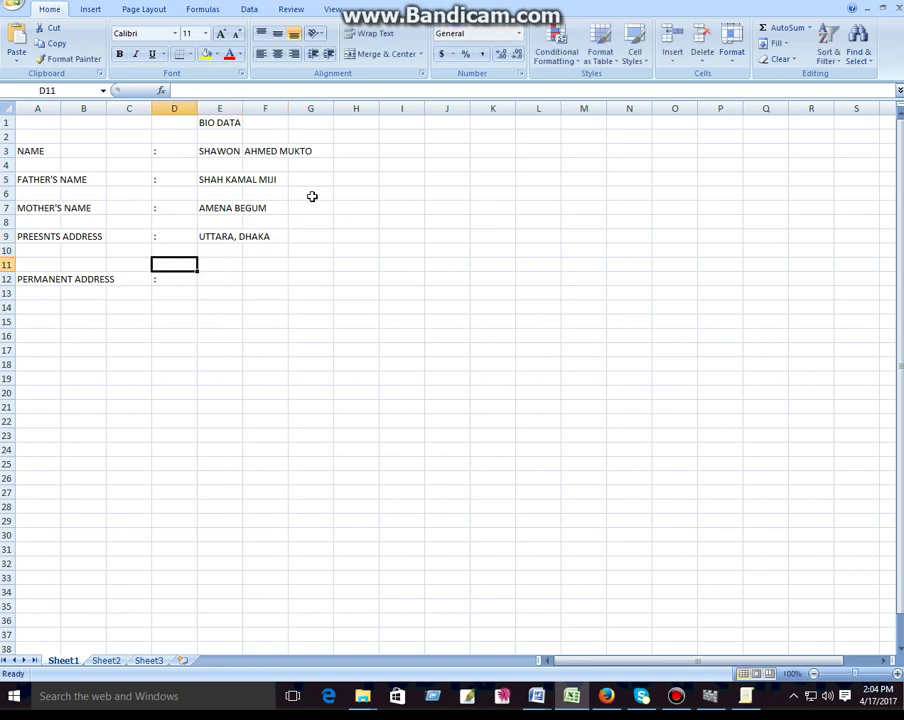
pyautogui.press('Down')
pyautogui.press('Right')
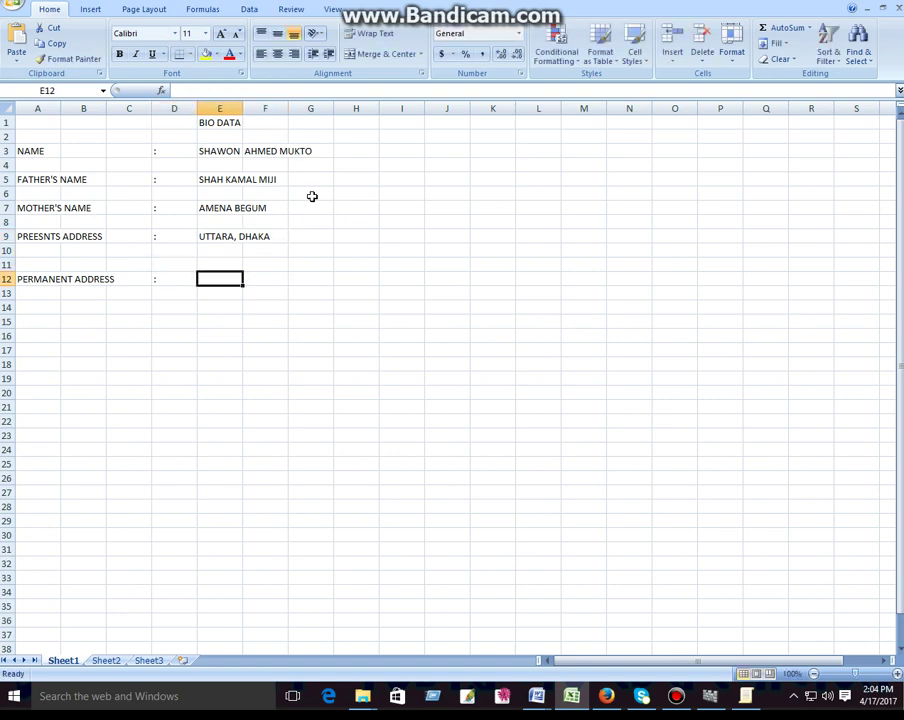
pyautogui.write('SY')
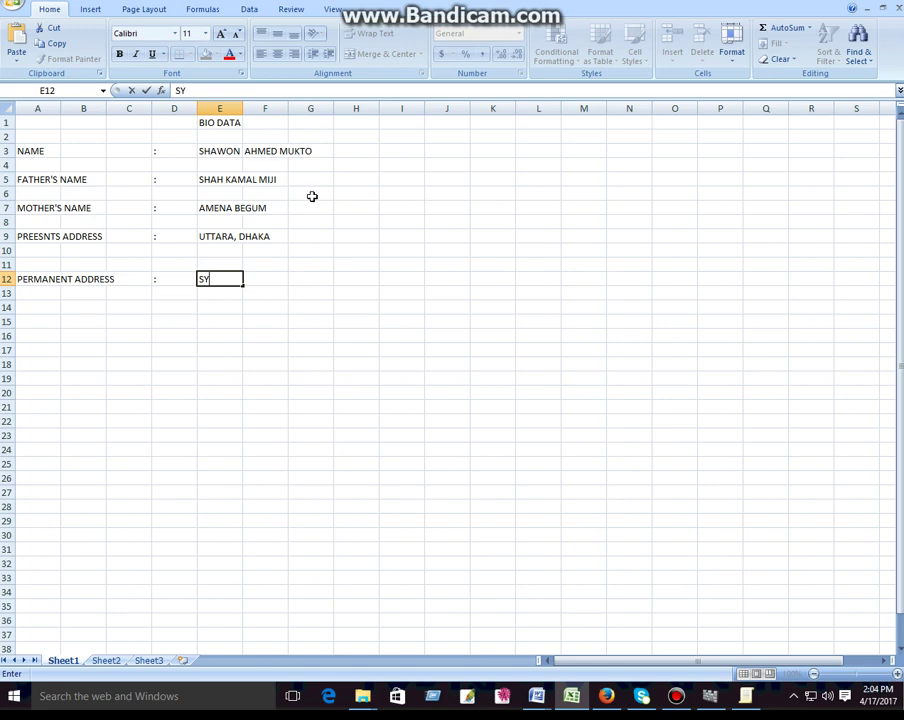
pyautogui.write('L')
pyautogui.press('BackSpace')
pyautogui.press('BackSpace')
pyautogui.press('BackSpace')
pyautogui.write('SAYED')
pyautogui.write('P..')
pyautogui.write('..')
# Format the BIO DATA title in E1 as 22 pt, bold and underlined.
pyautogui.click(282, 334)
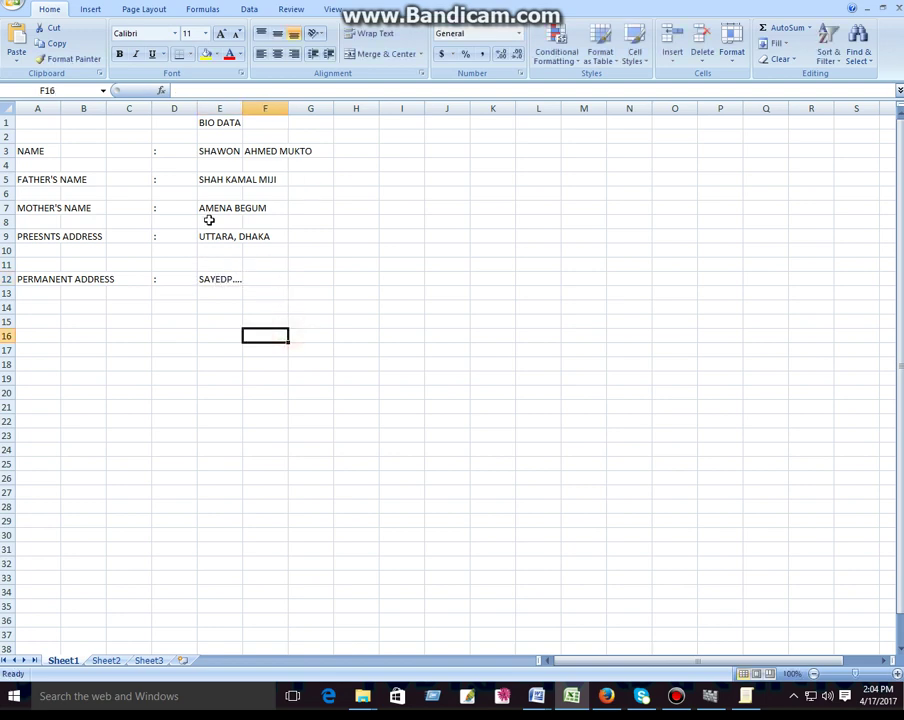
pyautogui.click(217, 126)
pyautogui.click(203, 35)
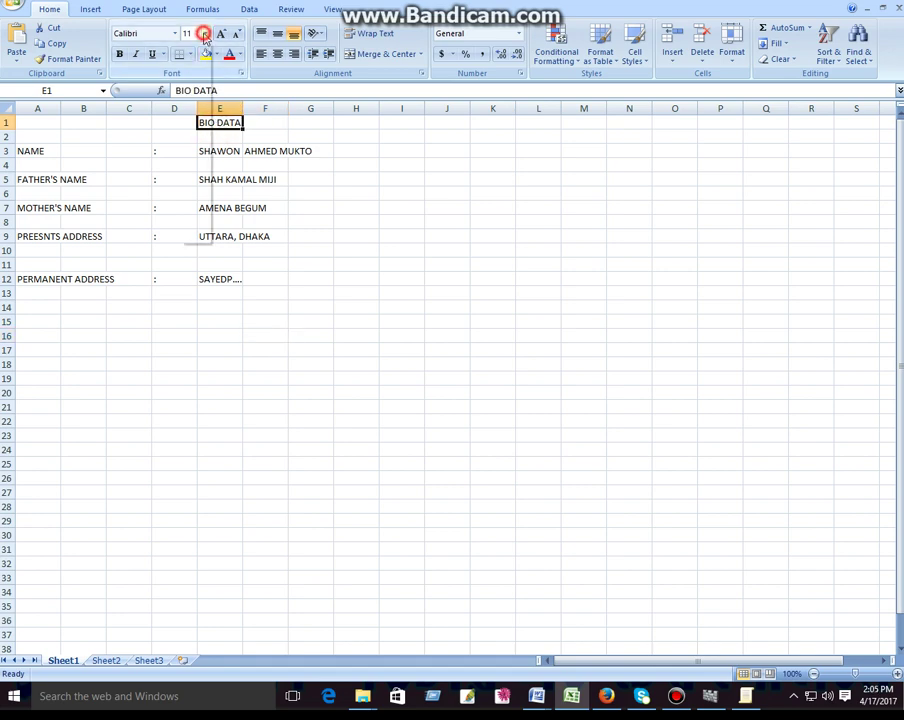
pyautogui.click(190, 156)
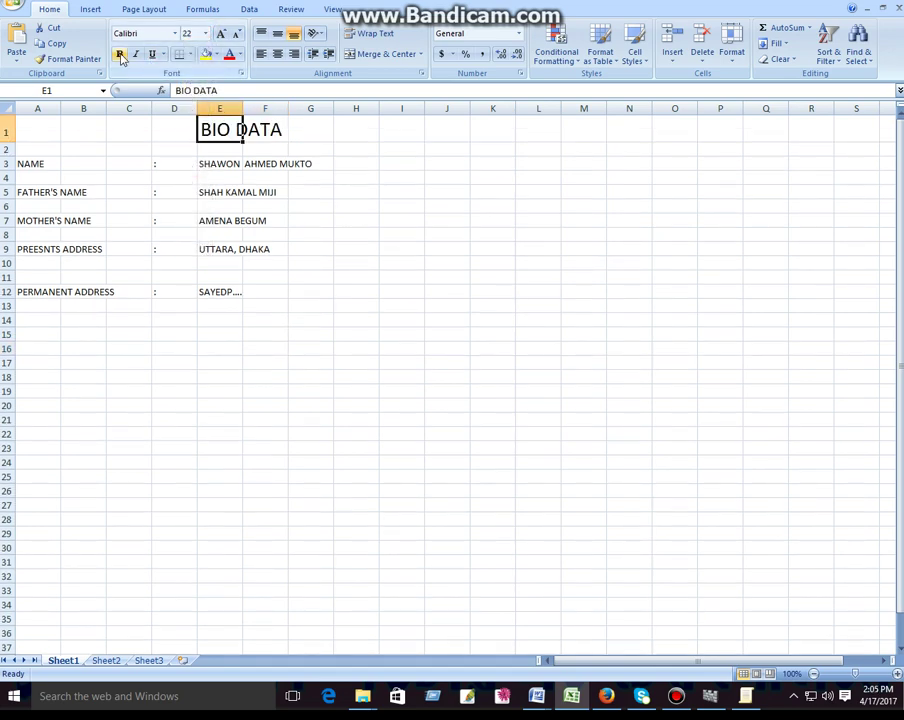
pyautogui.click(120, 55)
pyautogui.click(310, 333)
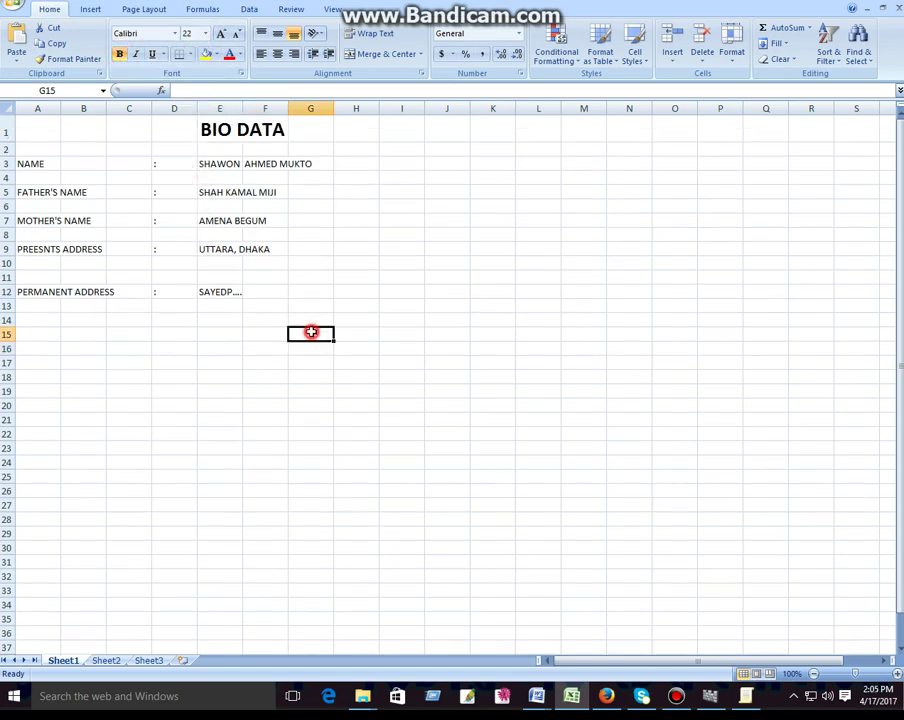
pyautogui.click(216, 130)
pyautogui.click(119, 55)
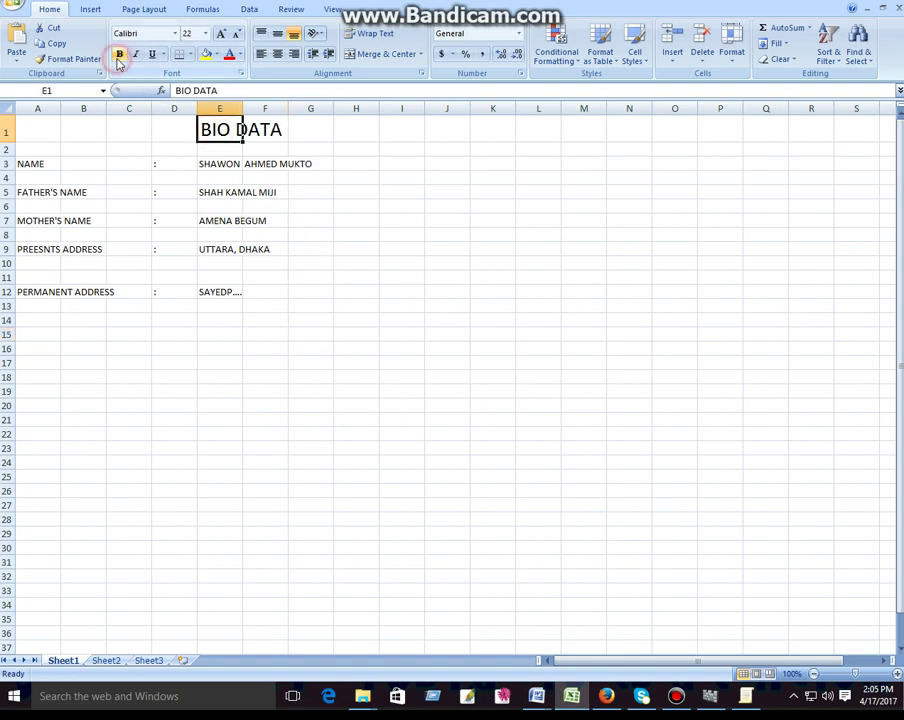
pyautogui.click(119, 55)
pyautogui.click(151, 55)
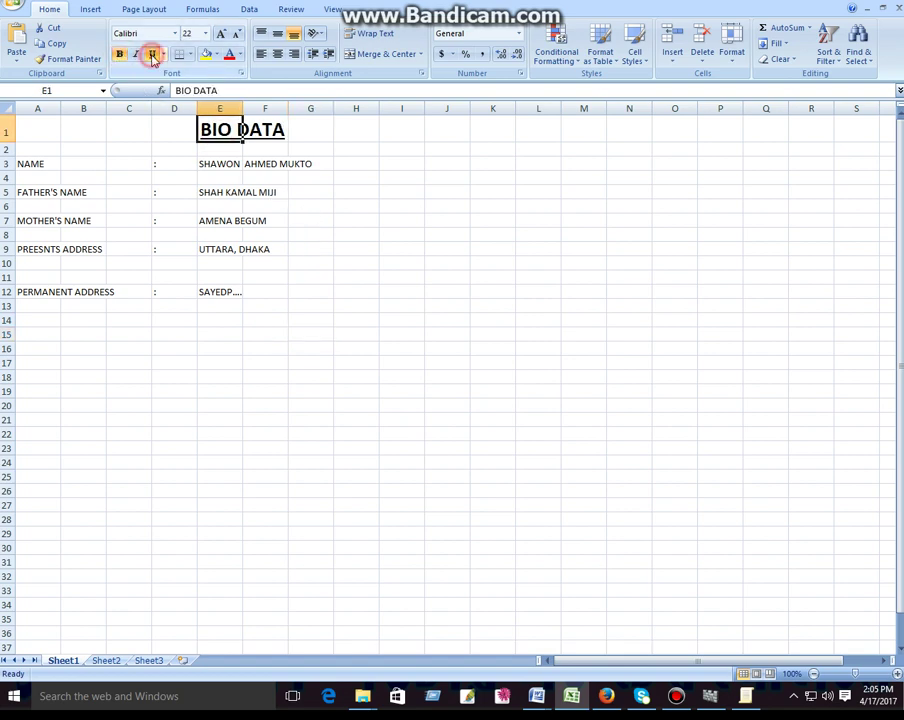
pyautogui.click(322, 248)
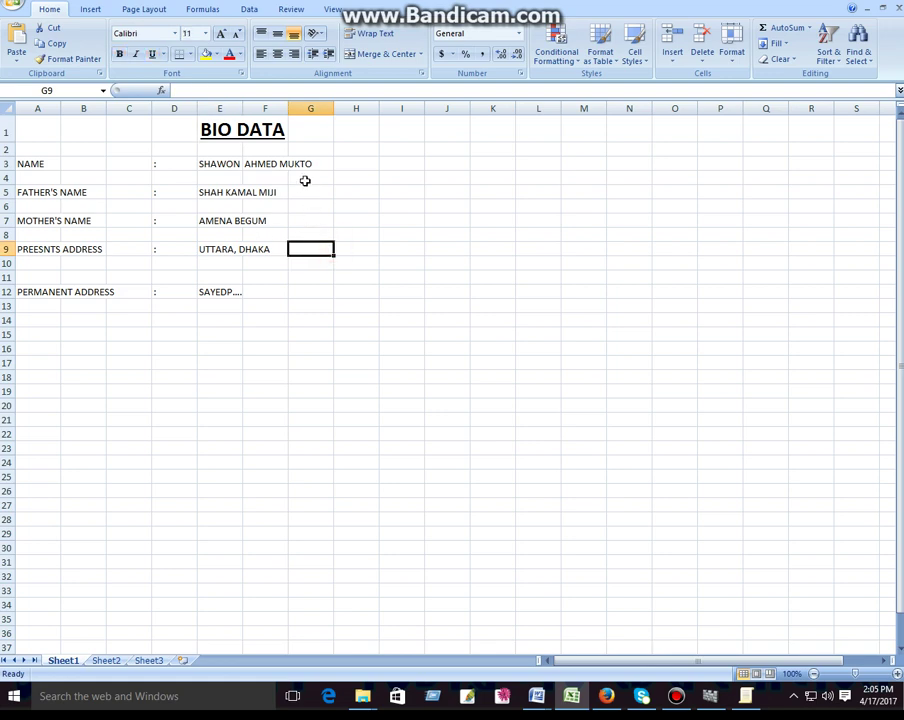
pyautogui.click(15, 11)
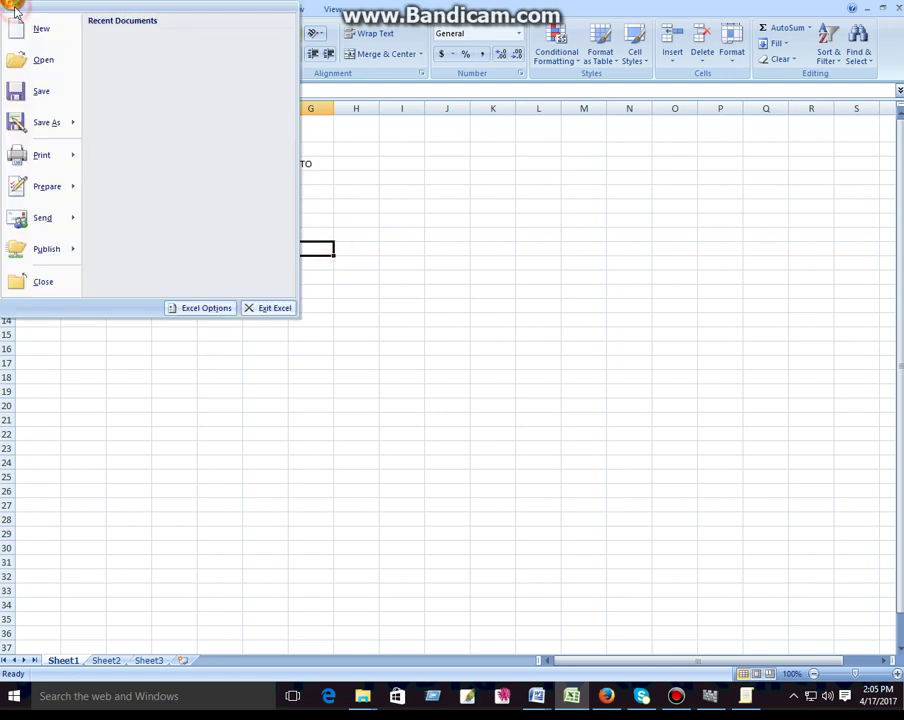
pyautogui.click(452, 324)
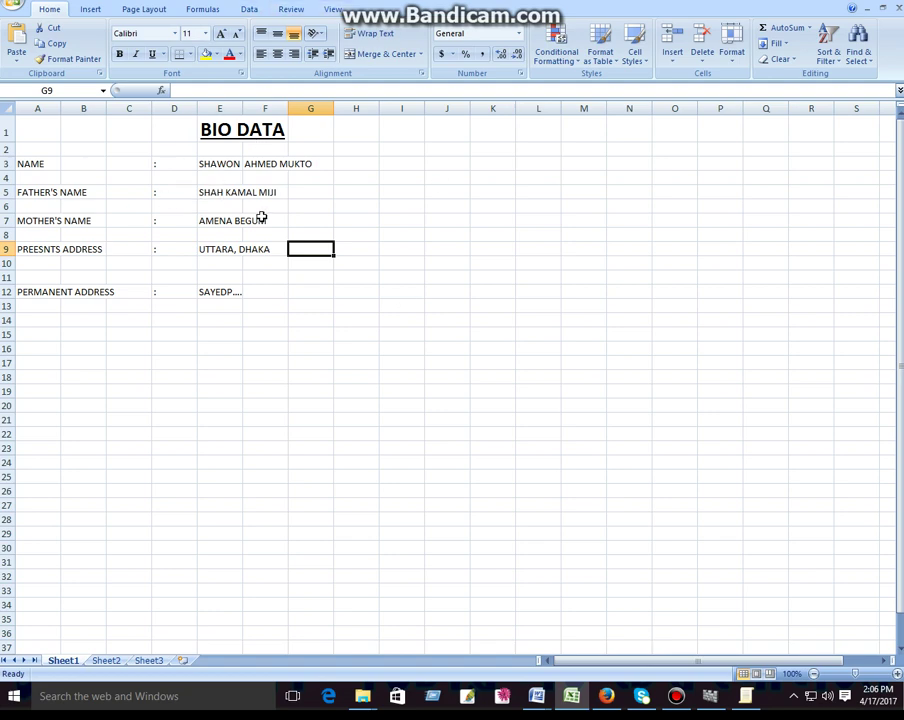
pyautogui.click(145, 164)
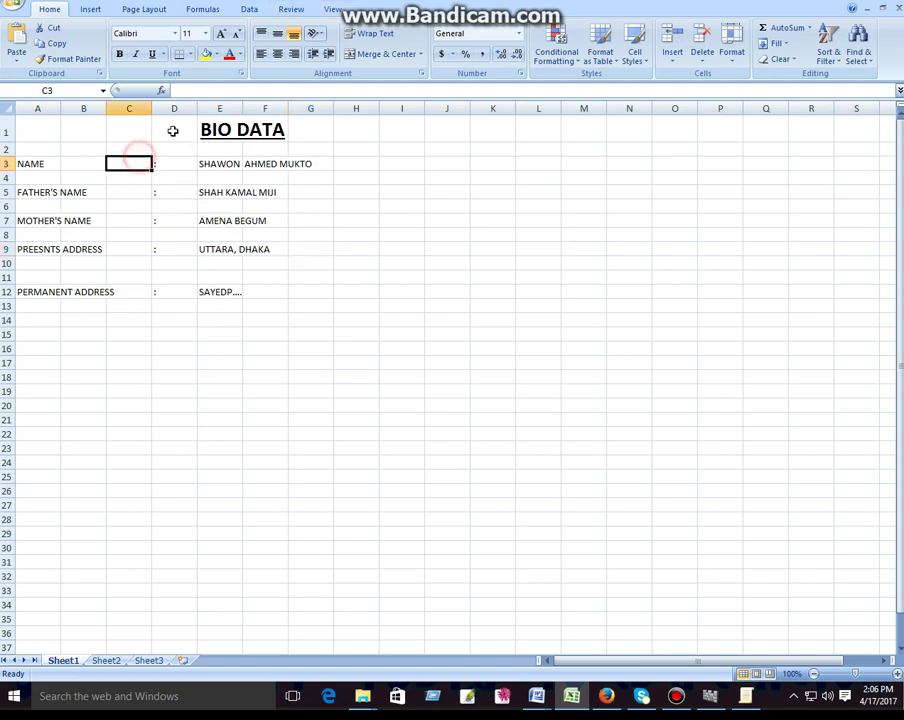
pyautogui.click(351, 279)
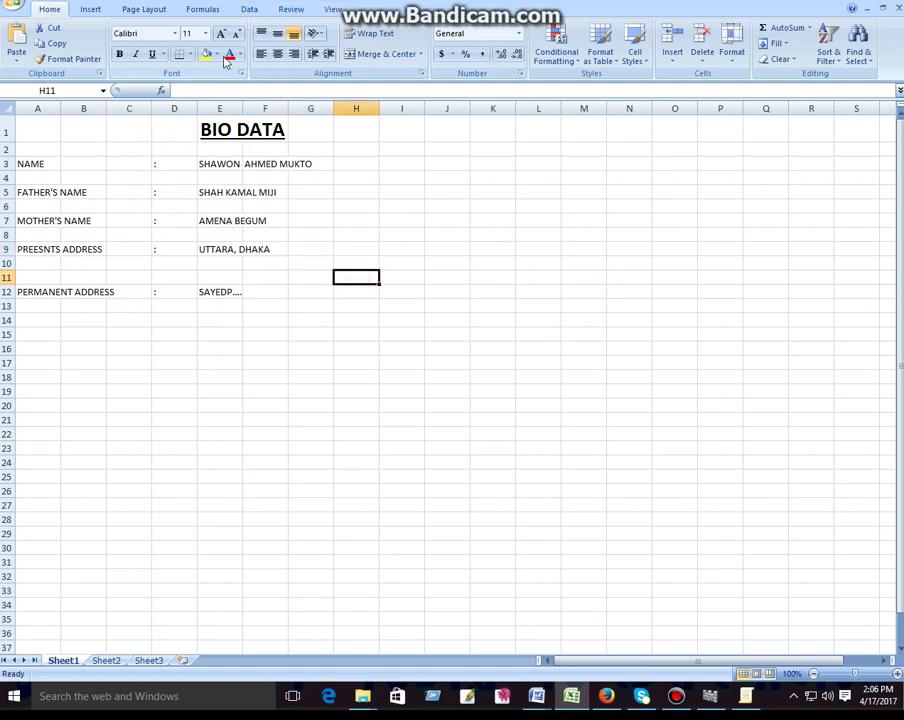
pyautogui.click(16, 10)
pyautogui.moveTo(41, 155)
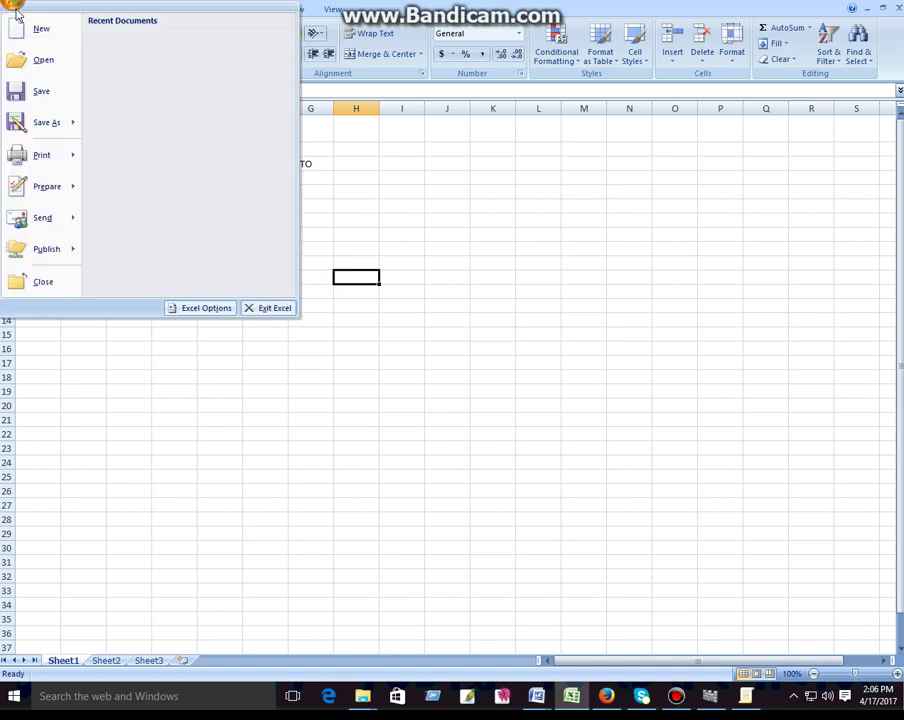
pyautogui.click(144, 124)
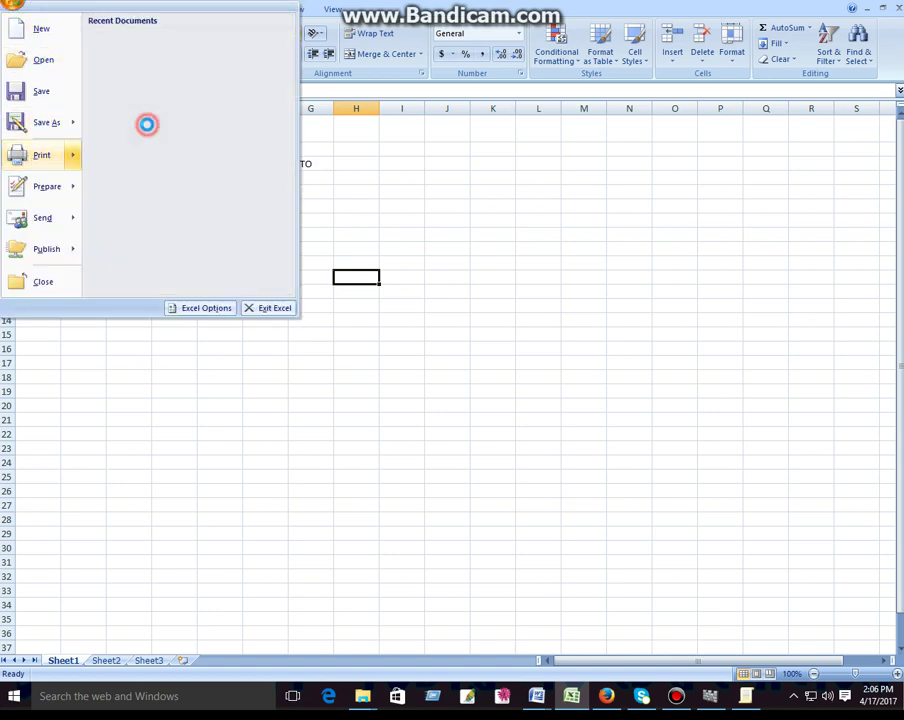
pyautogui.scroll(2, 405, 188)
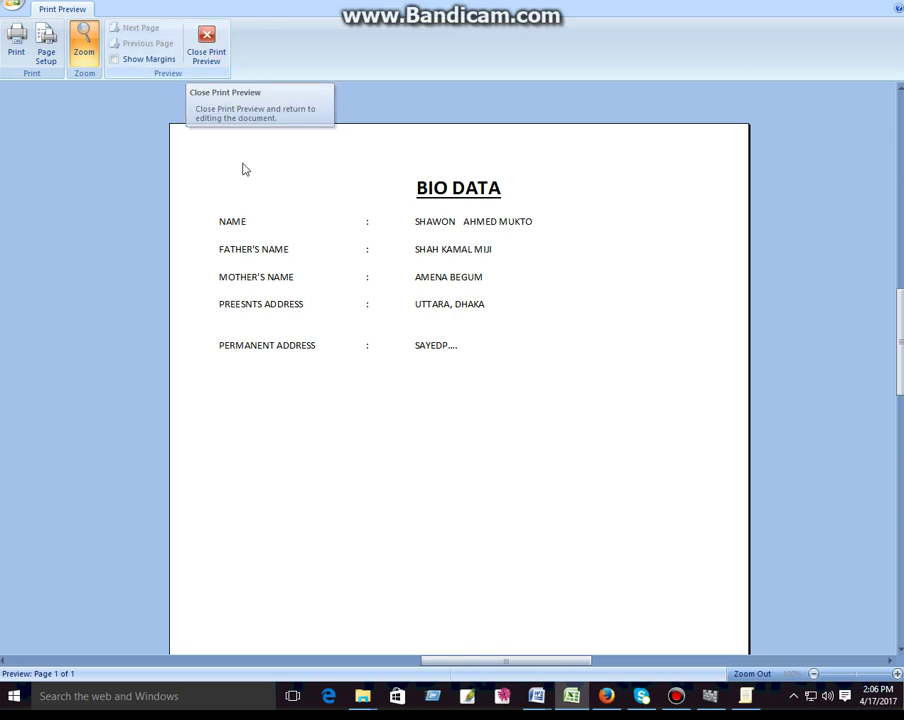
pyautogui.click(208, 52)
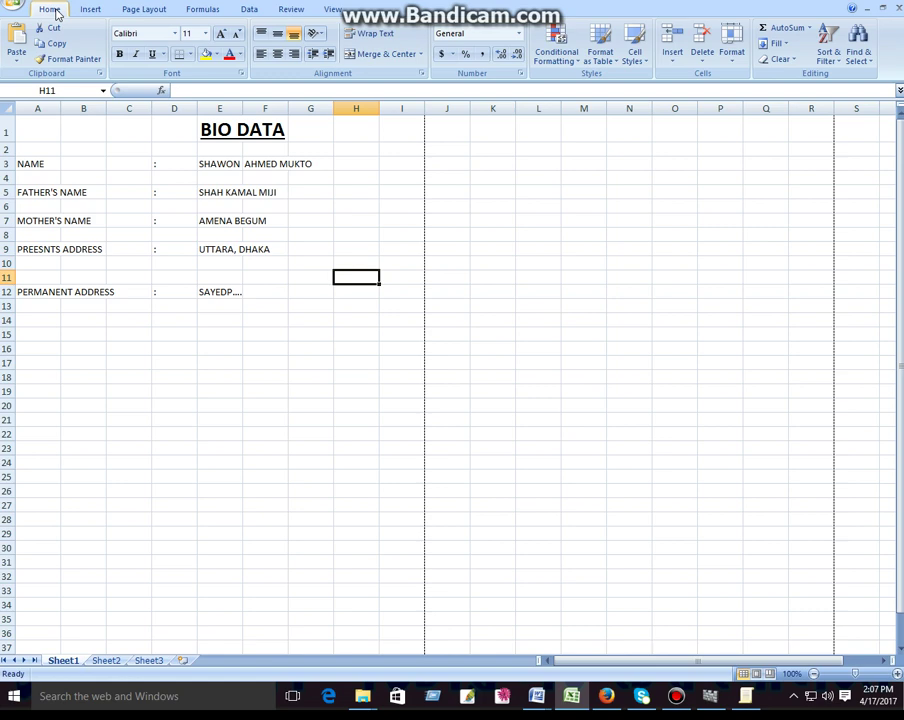
# Make A3:G3 bold, underlined, 22 pt and red, then view it in Print Preview.
pyautogui.moveTo(31, 162)
pyautogui.mouseDown()
pyautogui.moveTo(244, 171)
pyautogui.moveTo(324, 163)
pyautogui.mouseUp()
pyautogui.click(151, 54)
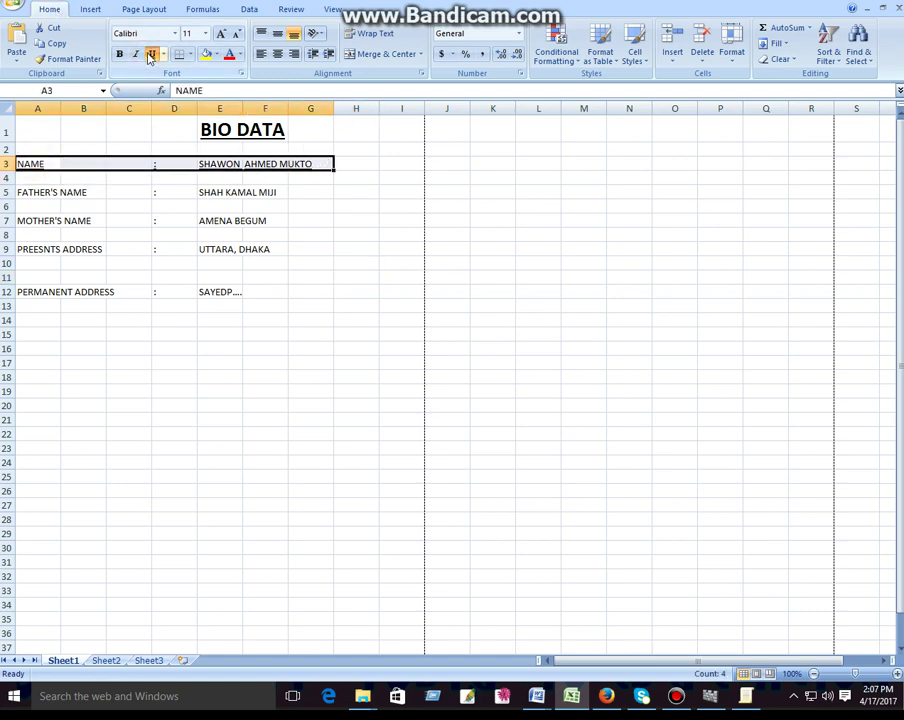
pyautogui.click(120, 55)
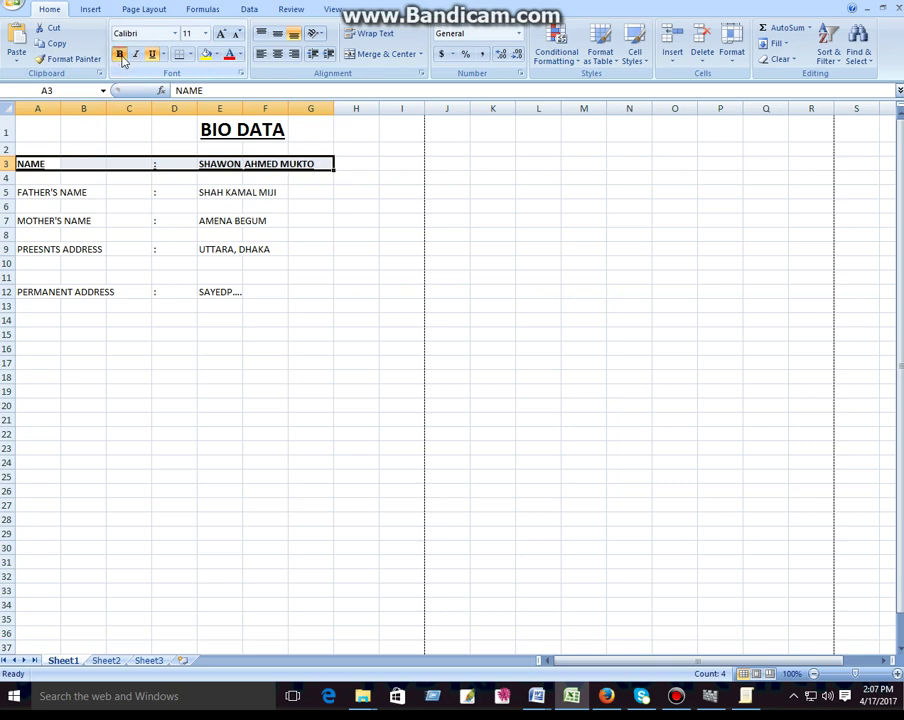
pyautogui.click(205, 33)
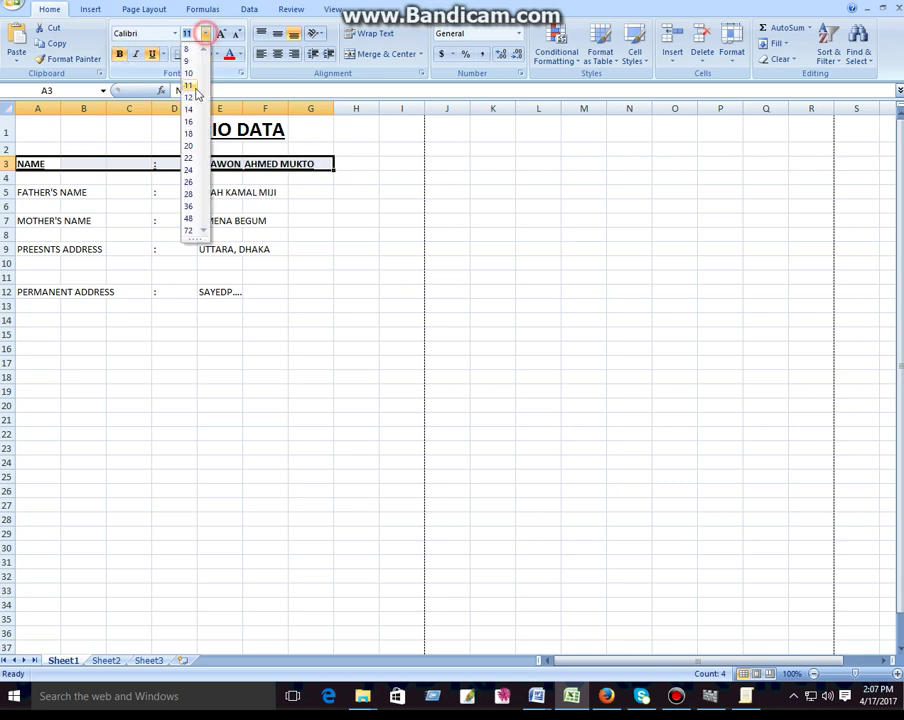
pyautogui.click(189, 159)
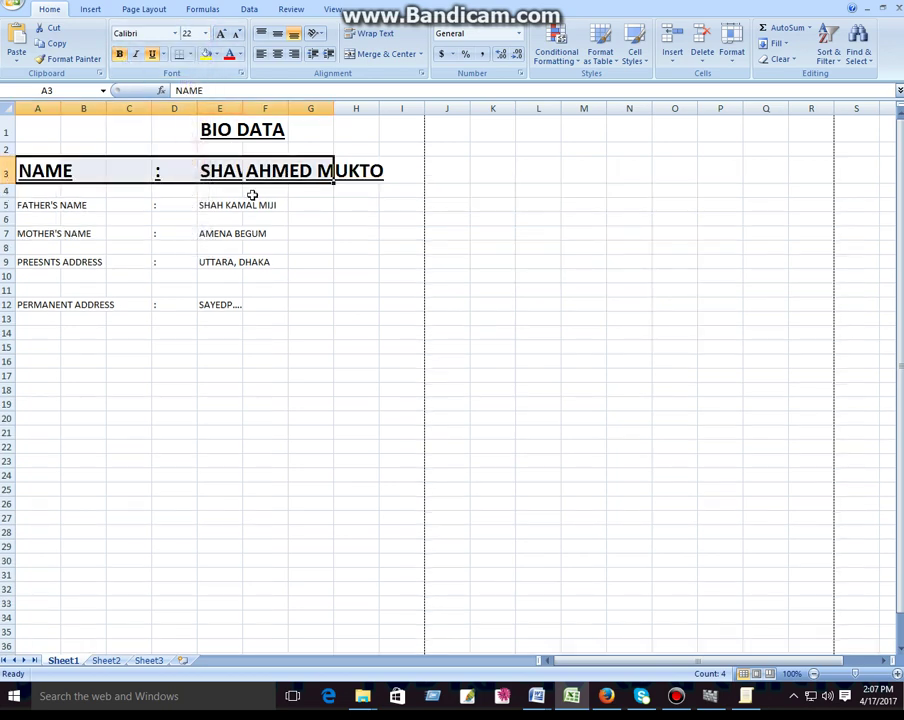
pyautogui.click(230, 56)
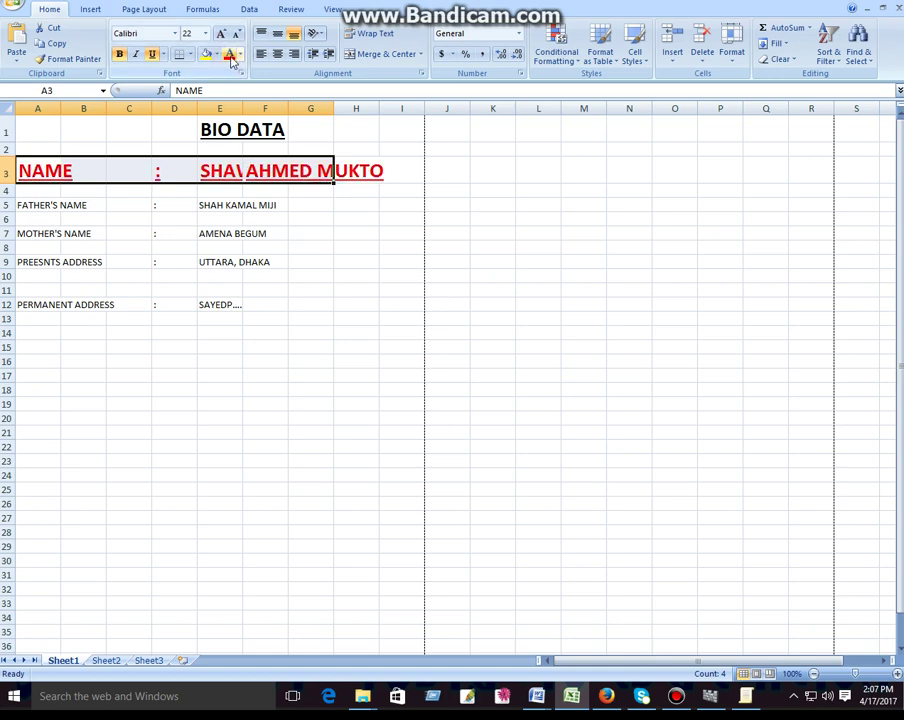
pyautogui.click(228, 276)
pyautogui.click(8, 16)
pyautogui.moveTo(41, 155)
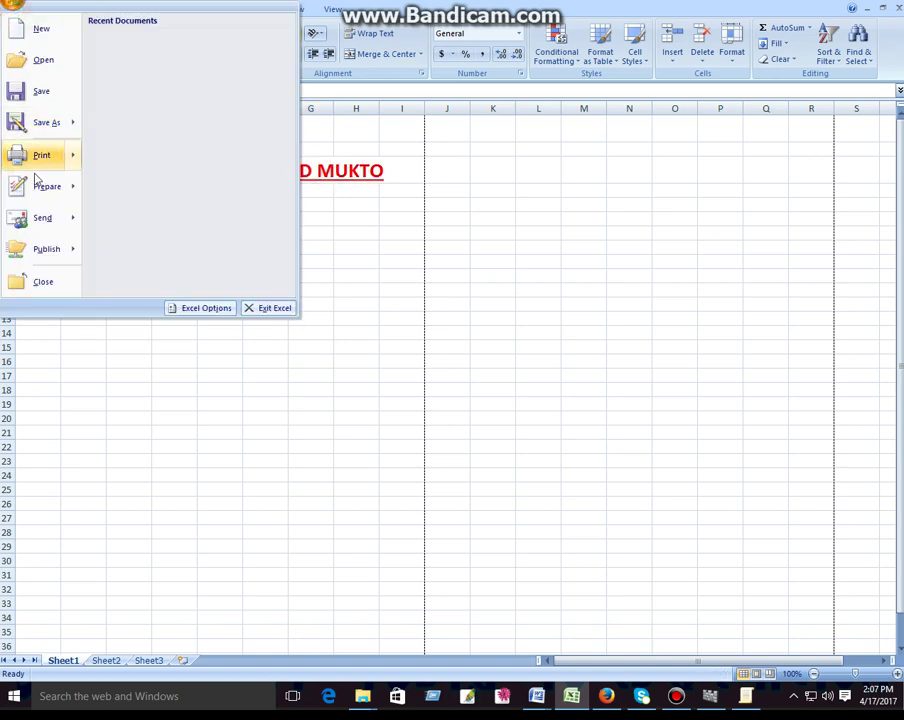
pyautogui.click(130, 128)
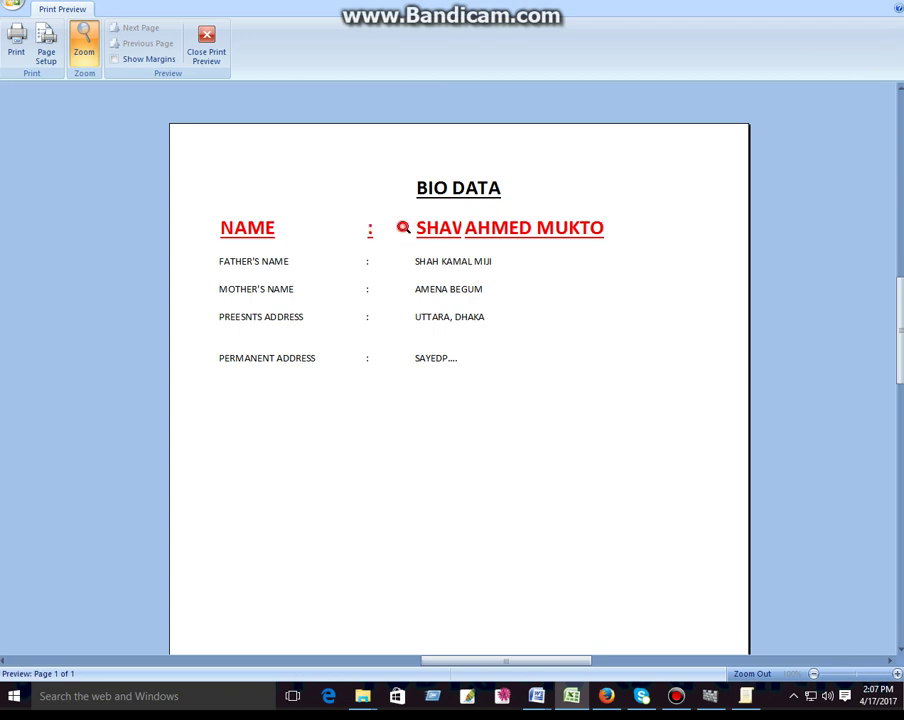
# Close Print Preview and enter 'Bangladesh is a poor country.' in cell A14.
pyautogui.click(402, 226)
pyautogui.click(206, 56)
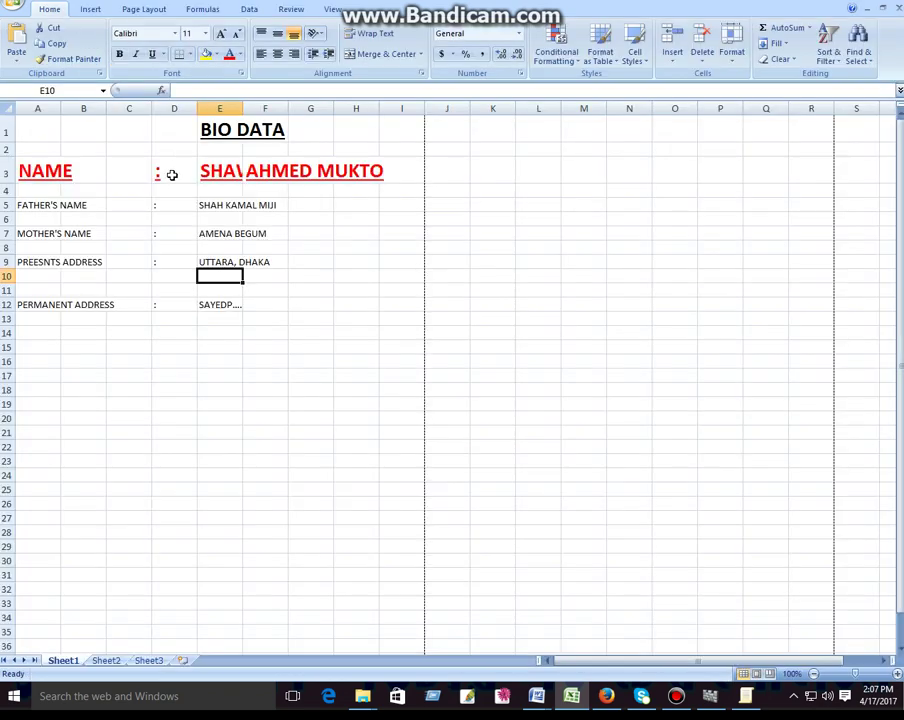
pyautogui.click(35, 332)
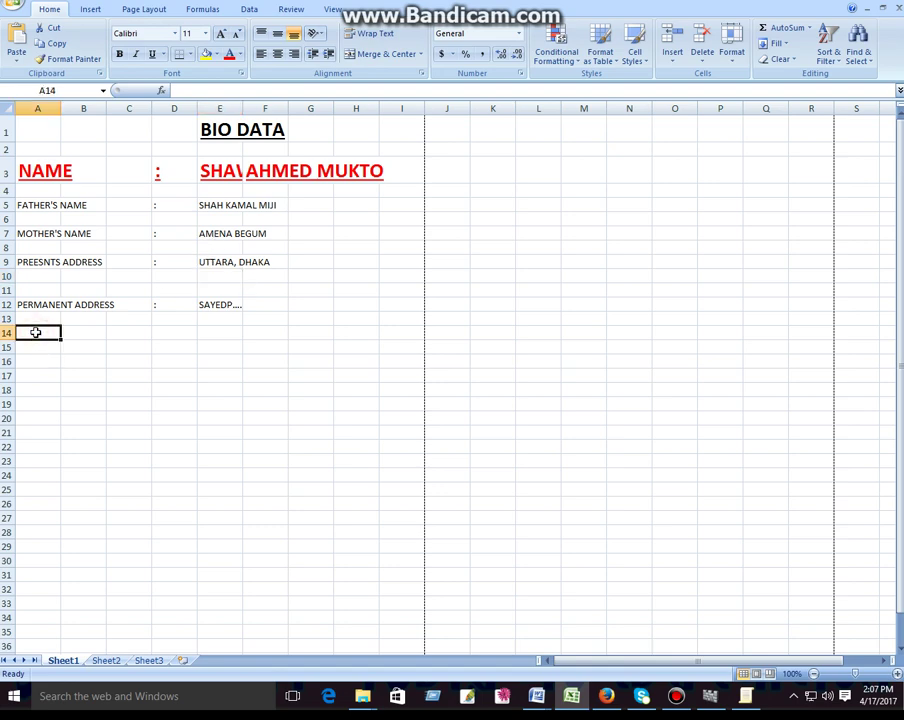
pyautogui.write('Bangladesh is a poo')
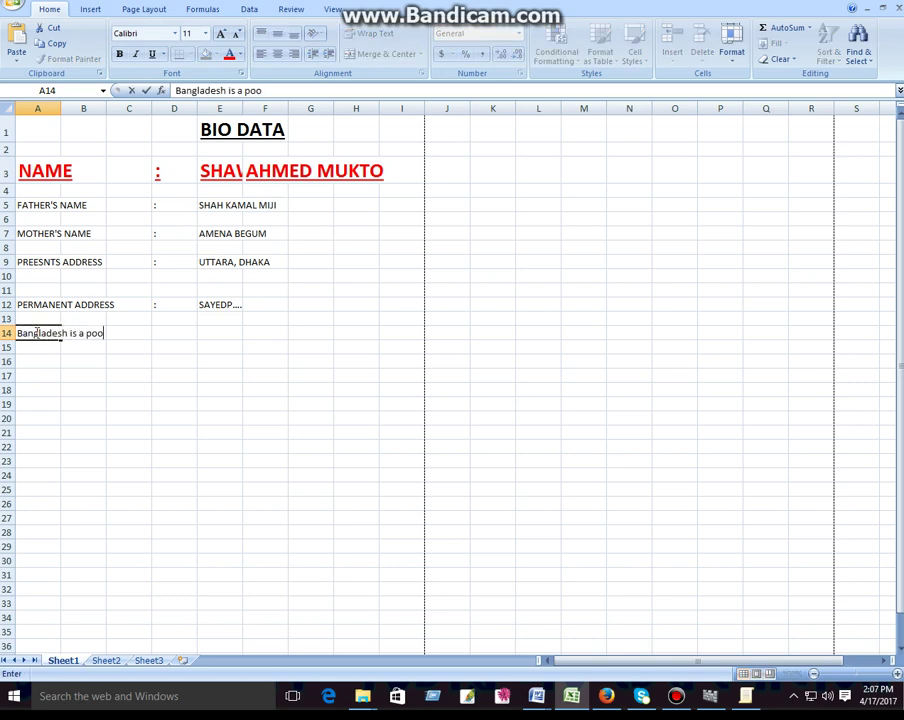
pyautogui.write('r country.')
pyautogui.click(128, 414)
# Copy the A14:C14 sentence and fill it down through row 35.
pyautogui.moveTo(28, 332); pyautogui.dragTo(148, 335)
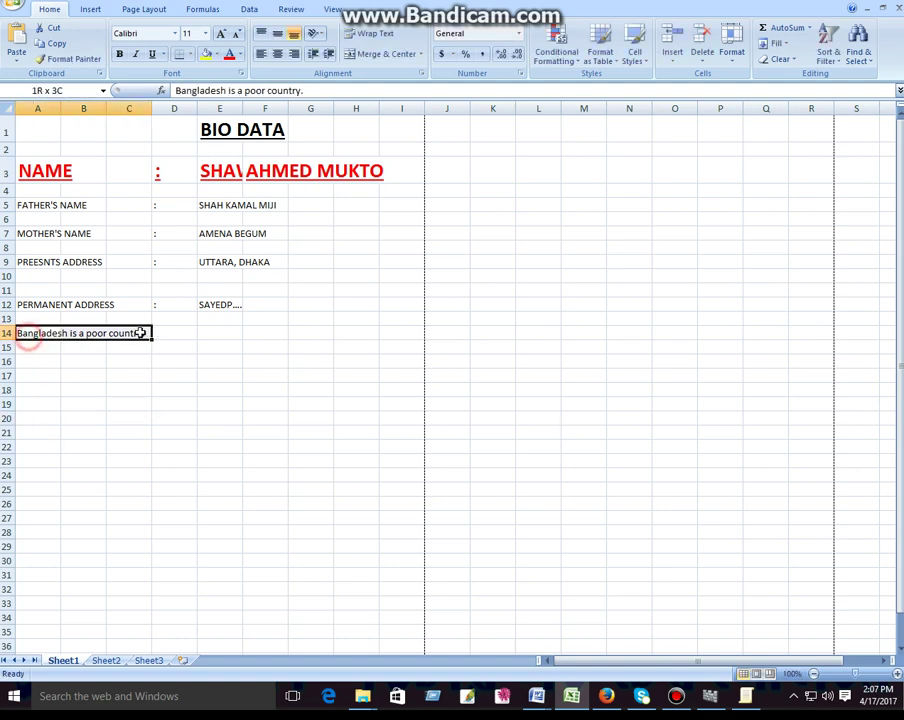
pyautogui.hotkey('ctrl', 'c')
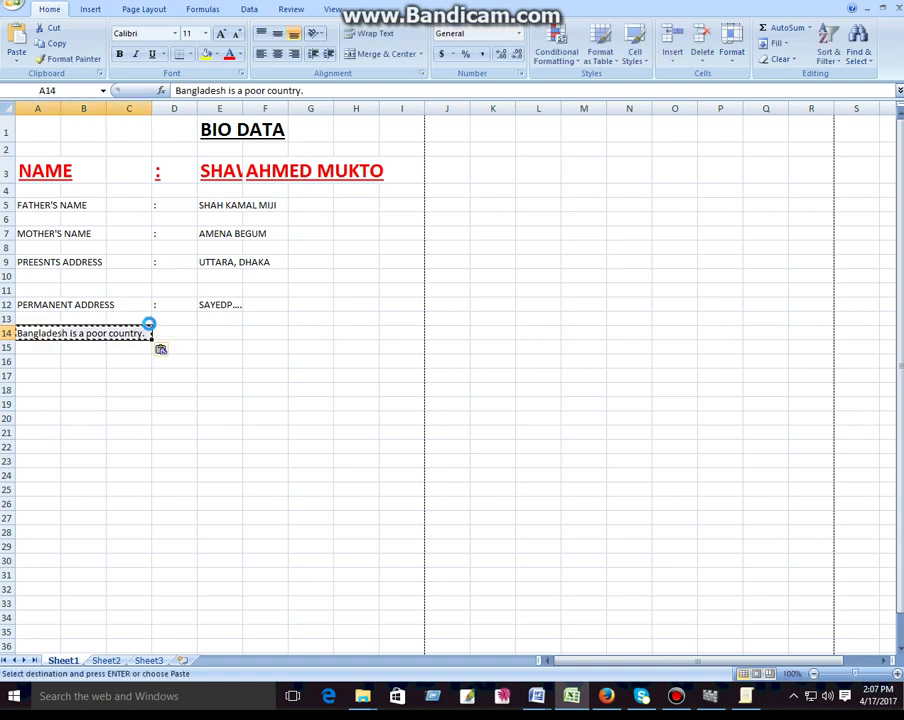
pyautogui.click(142, 358)
pyautogui.click(140, 332)
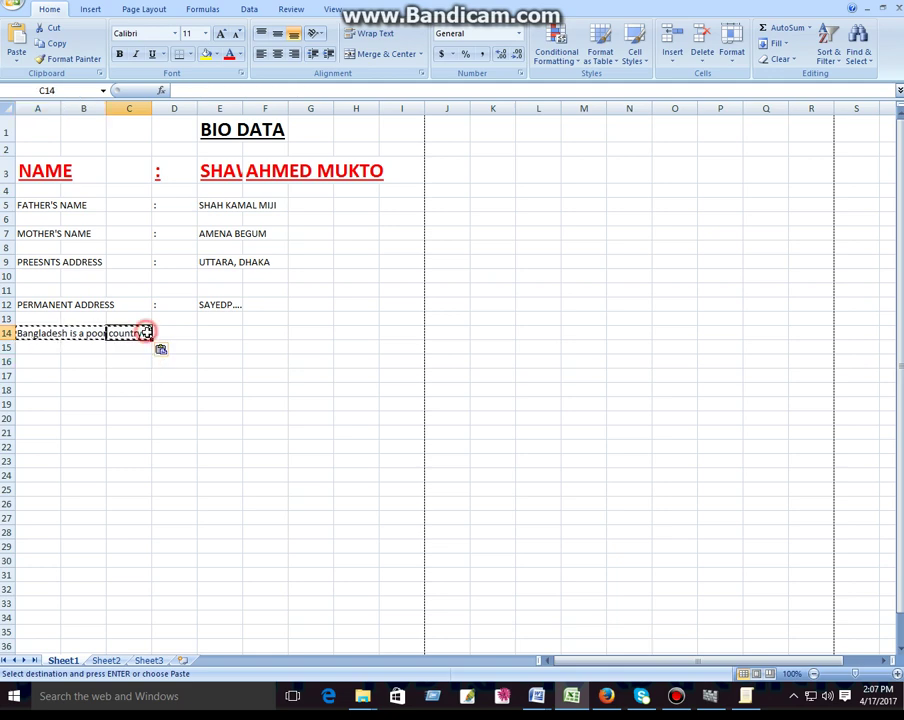
pyautogui.moveTo(43, 328)
pyautogui.mouseDown()
pyautogui.moveTo(148, 333)
pyautogui.moveTo(166, 514)
pyautogui.moveTo(154, 632)
pyautogui.mouseUp()
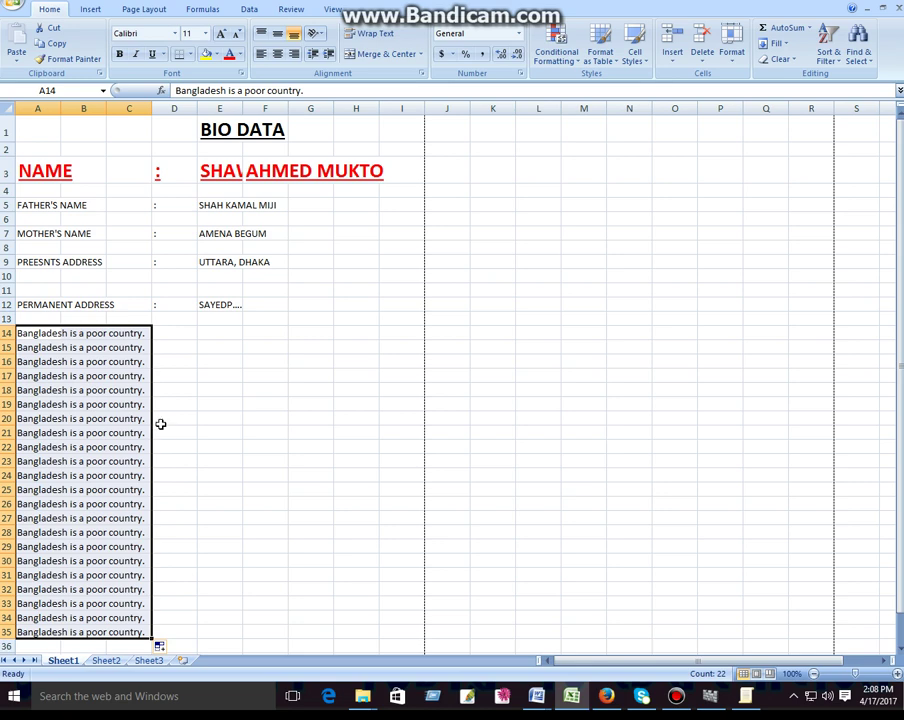
# Make the 'Bangladesh is a poor country.' lines in A14:A35 bold, underlined and italic.
pyautogui.hotkey('ctrl', 'b')
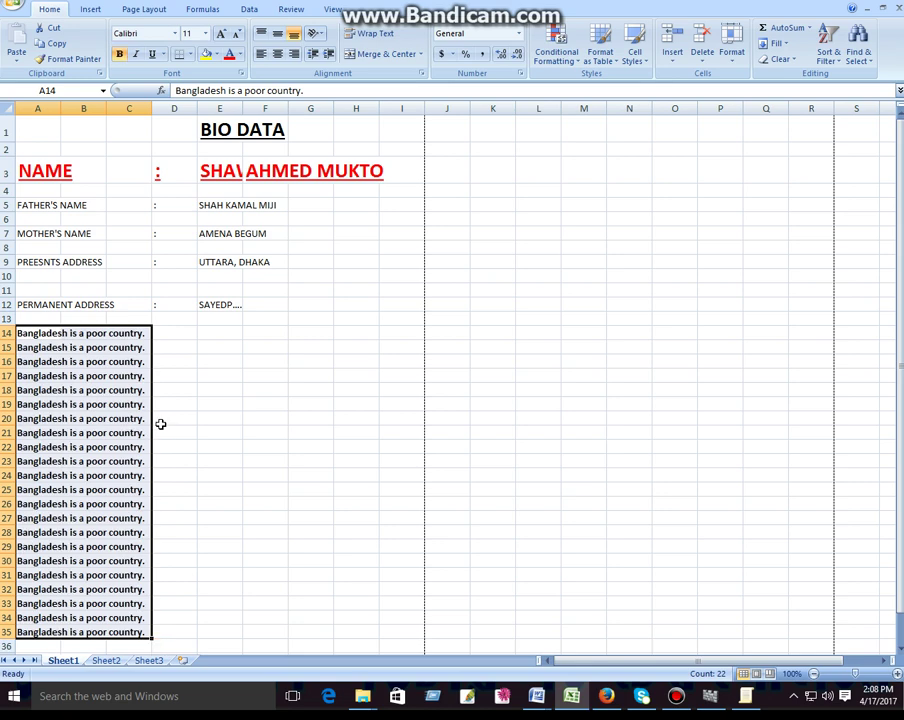
pyautogui.hotkey('ctrl', 'u')
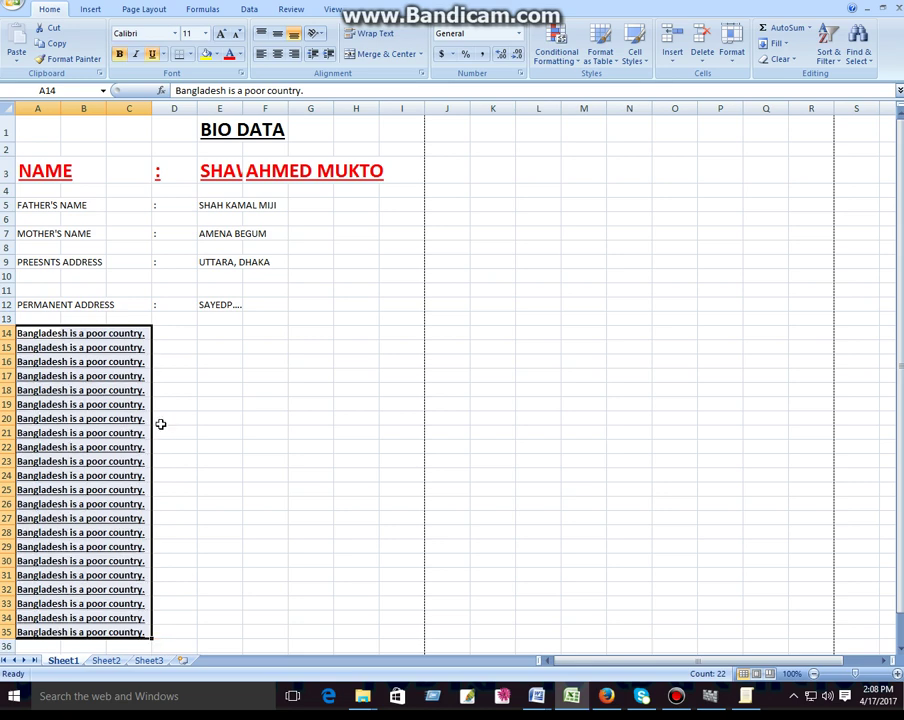
pyautogui.hotkey('ctrl', 'i')
pyautogui.click(166, 420)
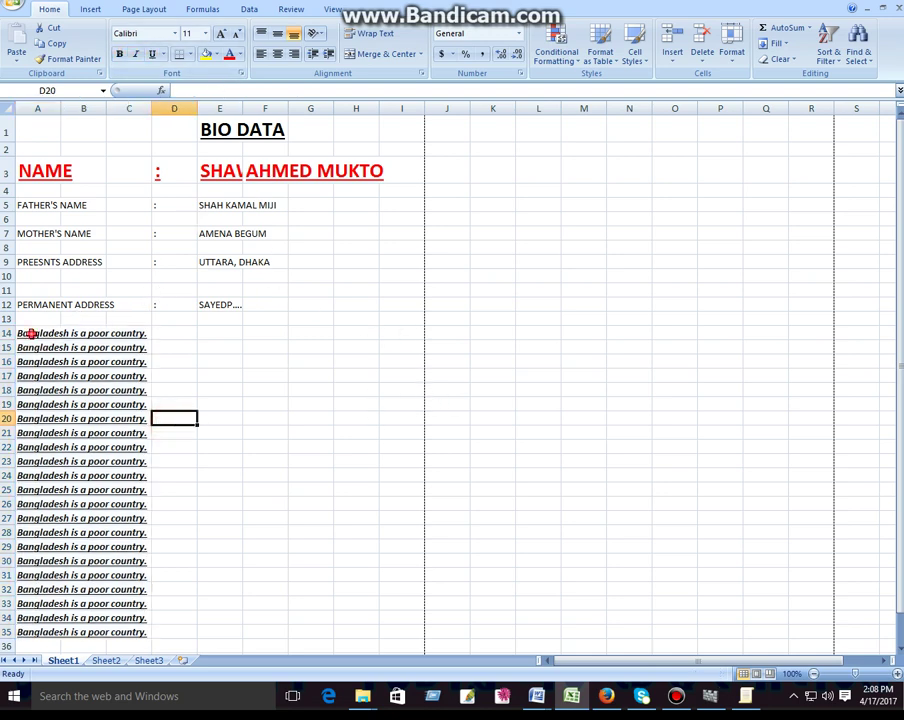
# Colour the sentence text red in rows 14–16 and light blue in rows 17–20.
pyautogui.moveTo(30, 333); pyautogui.dragTo(146, 361)
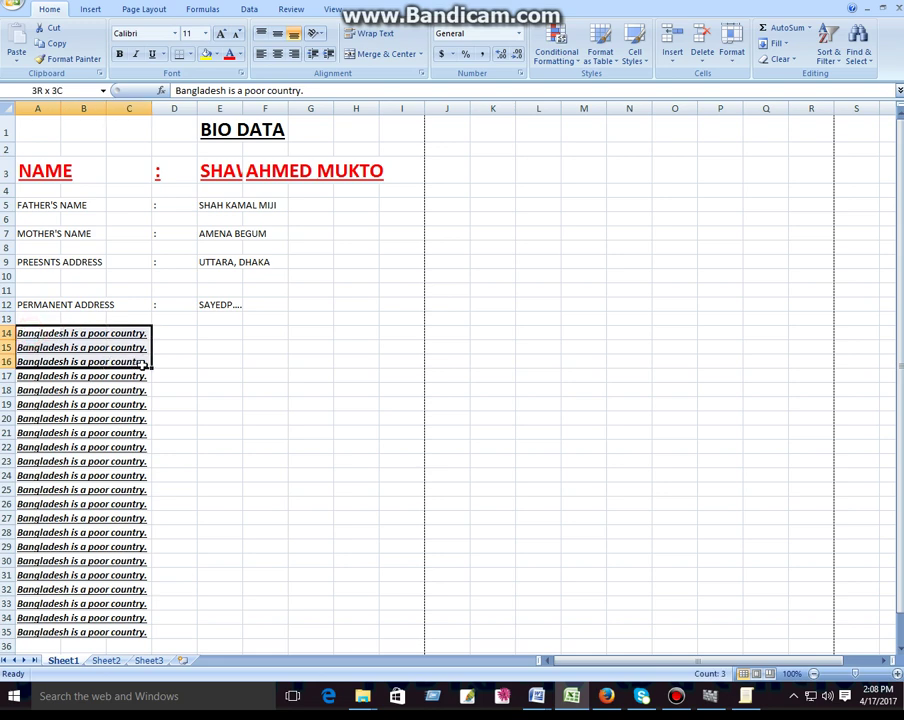
pyautogui.click(229, 55)
pyautogui.moveTo(22, 376); pyautogui.dragTo(148, 418)
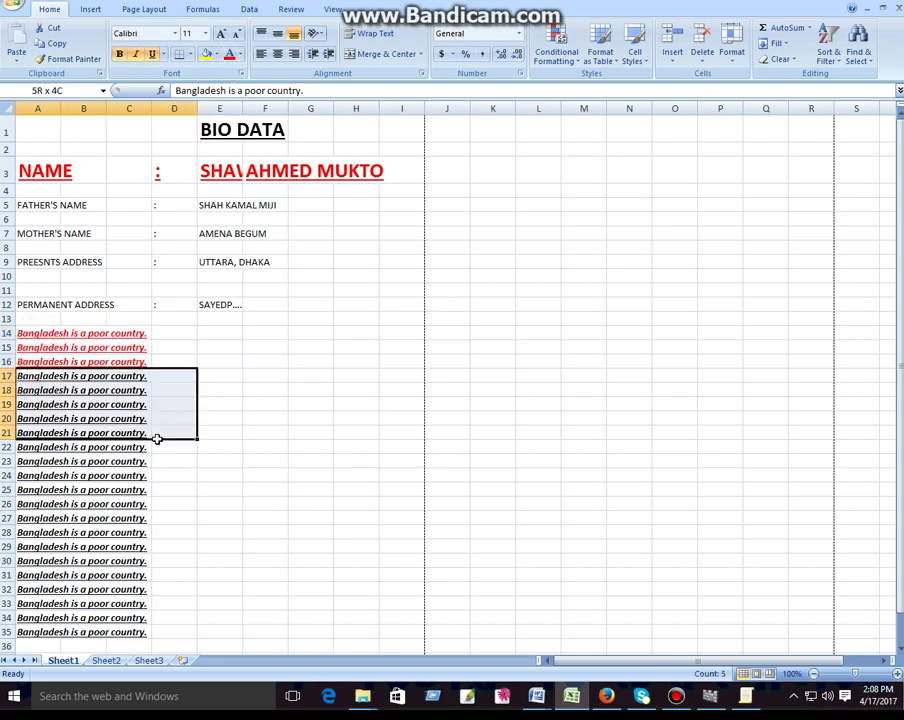
pyautogui.click(241, 55)
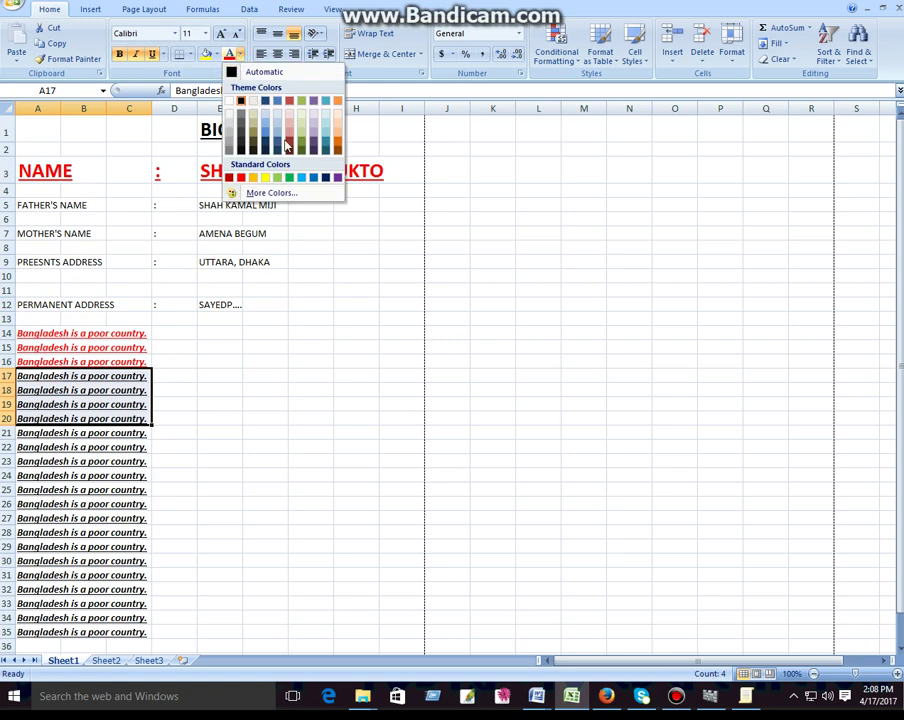
pyautogui.click(325, 101)
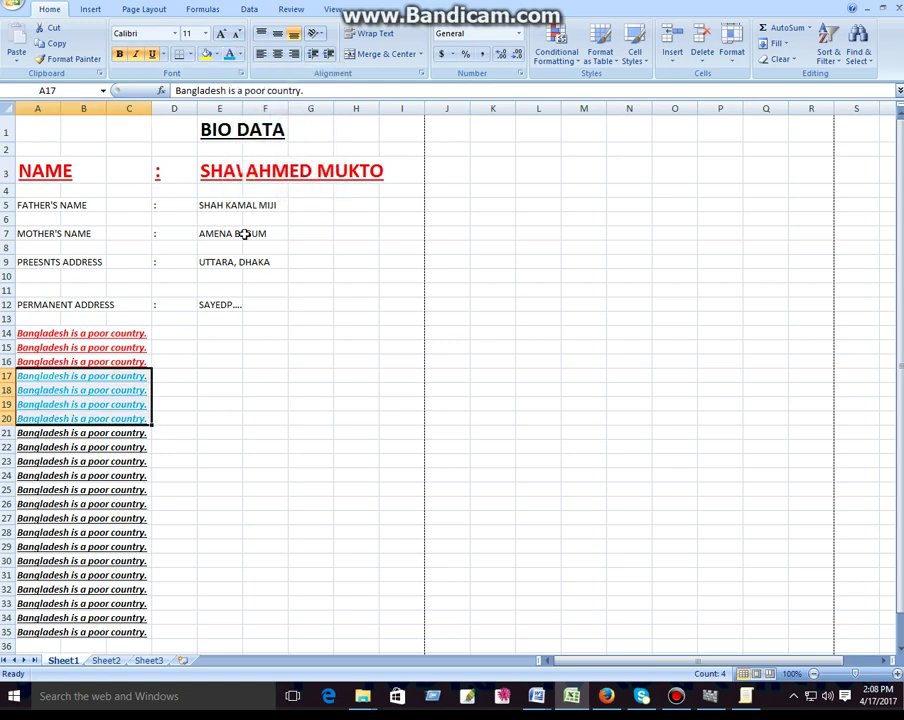
# Give the sentences in rows 22–23 a red cell fill.
pyautogui.click(162, 446)
pyautogui.moveTo(36, 446); pyautogui.dragTo(121, 456)
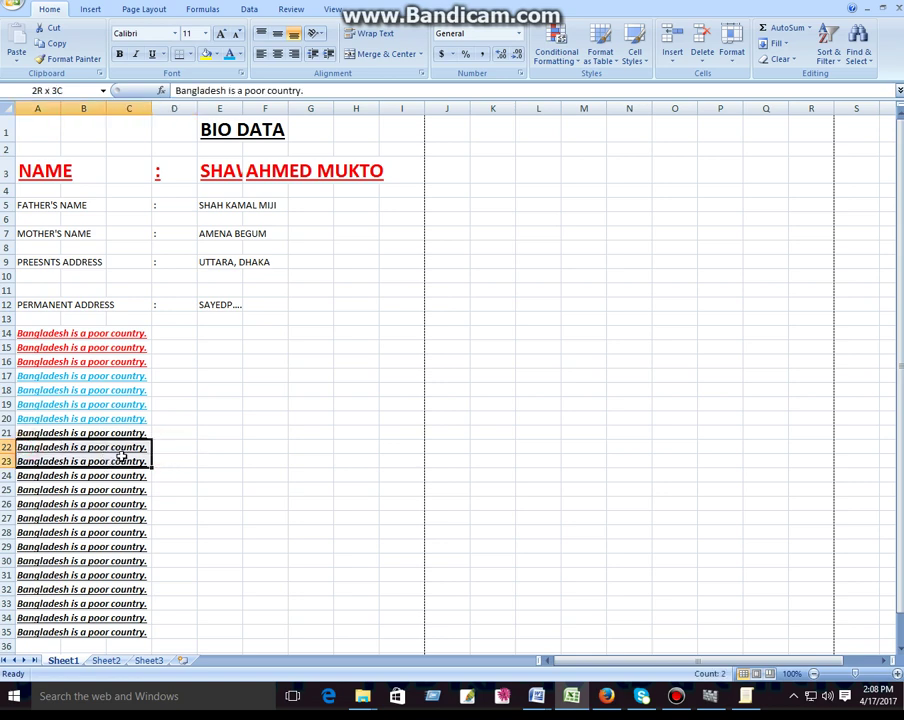
pyautogui.click(213, 54)
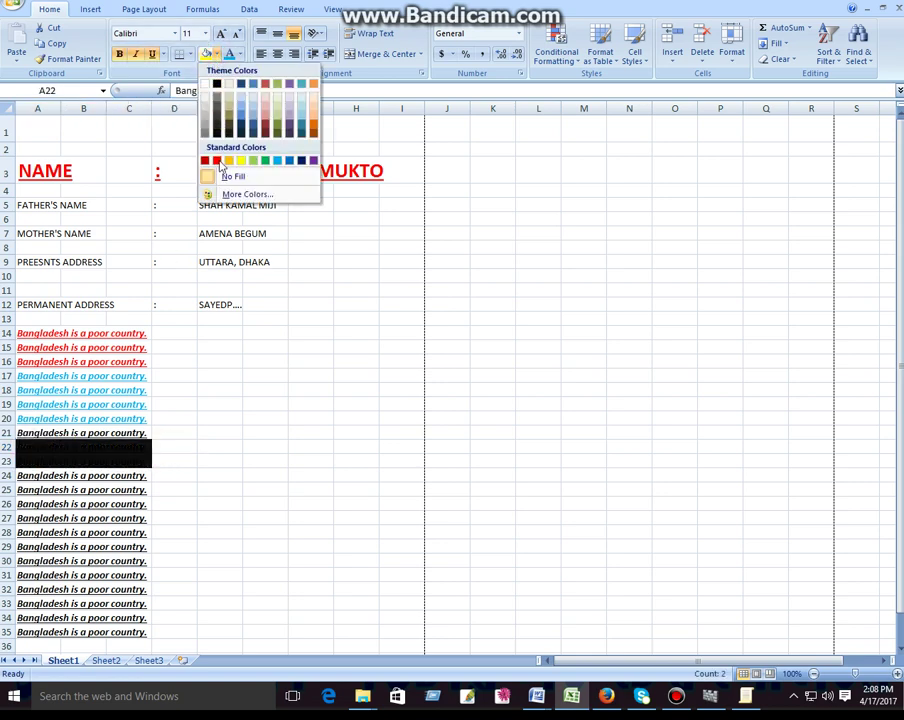
pyautogui.click(216, 160)
pyautogui.click(245, 376)
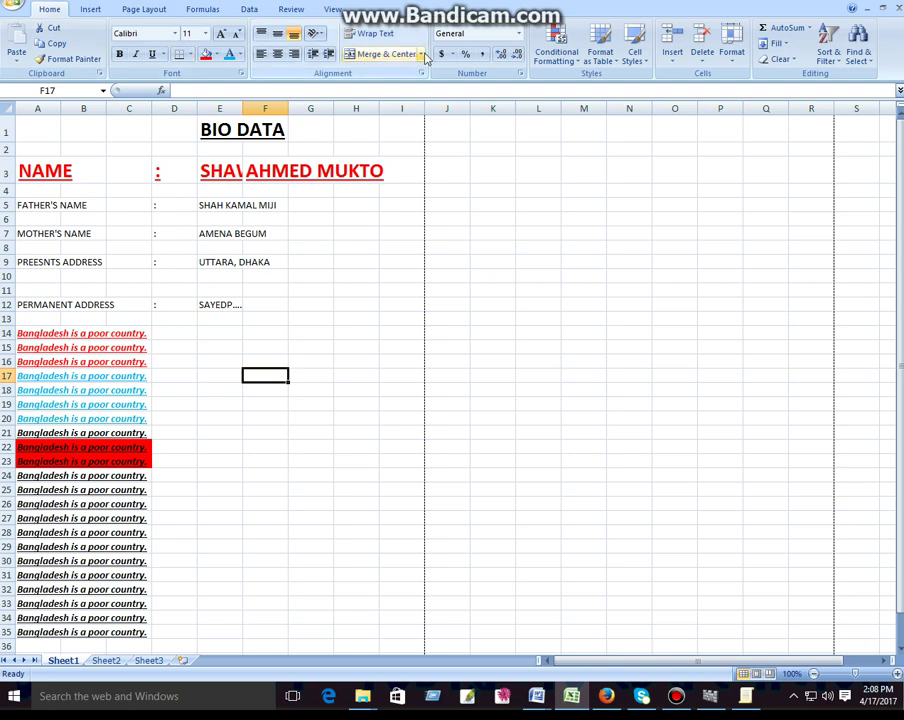
pyautogui.click(90, 9)
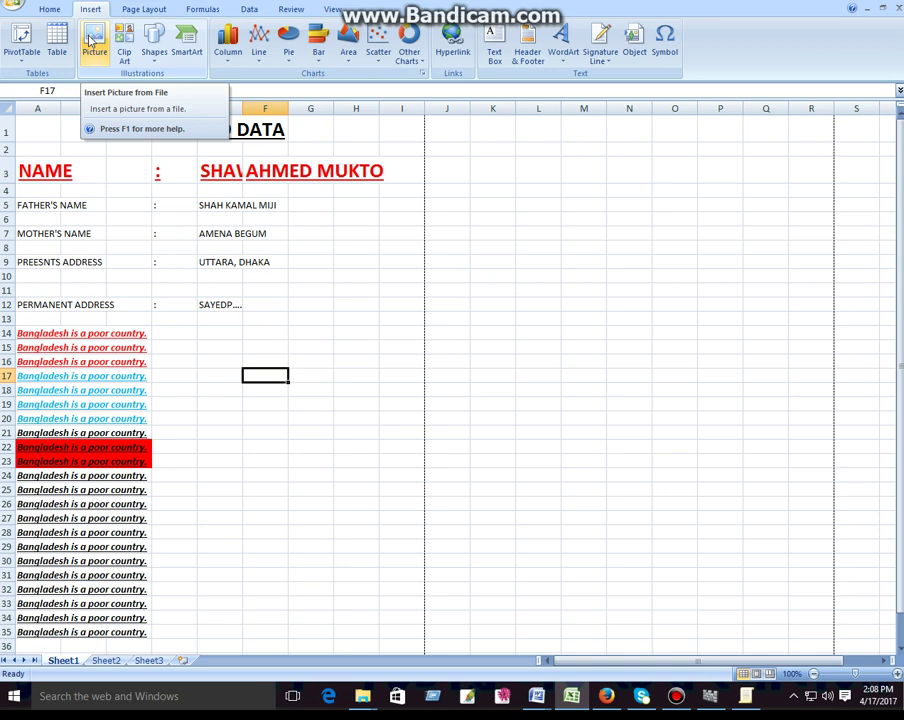
pyautogui.click(91, 40)
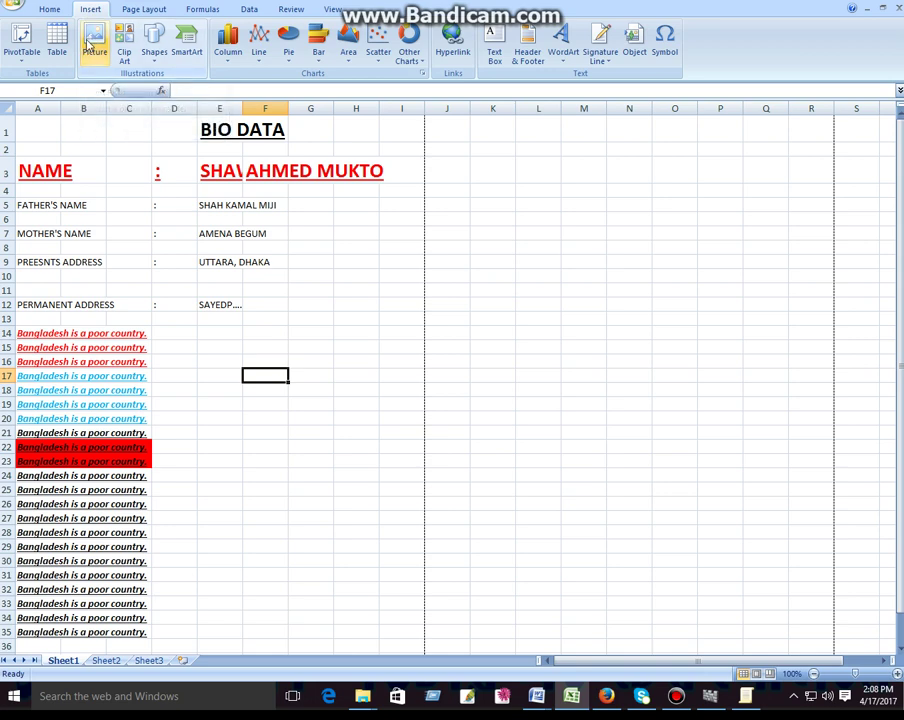
pyautogui.click(155, 45)
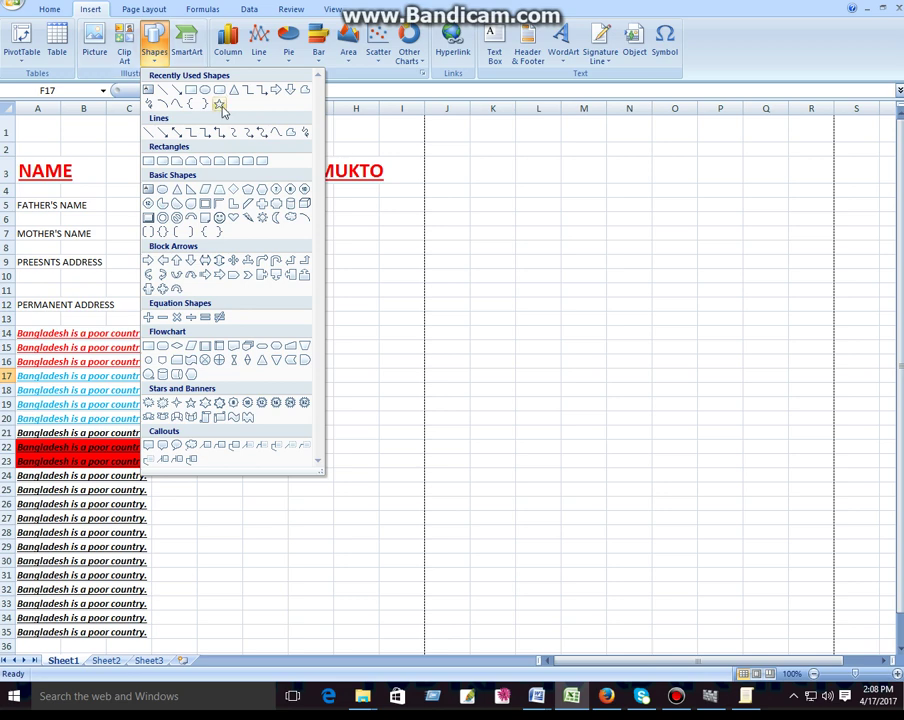
pyautogui.click(216, 104)
pyautogui.moveTo(397, 160); pyautogui.dragTo(427, 189)
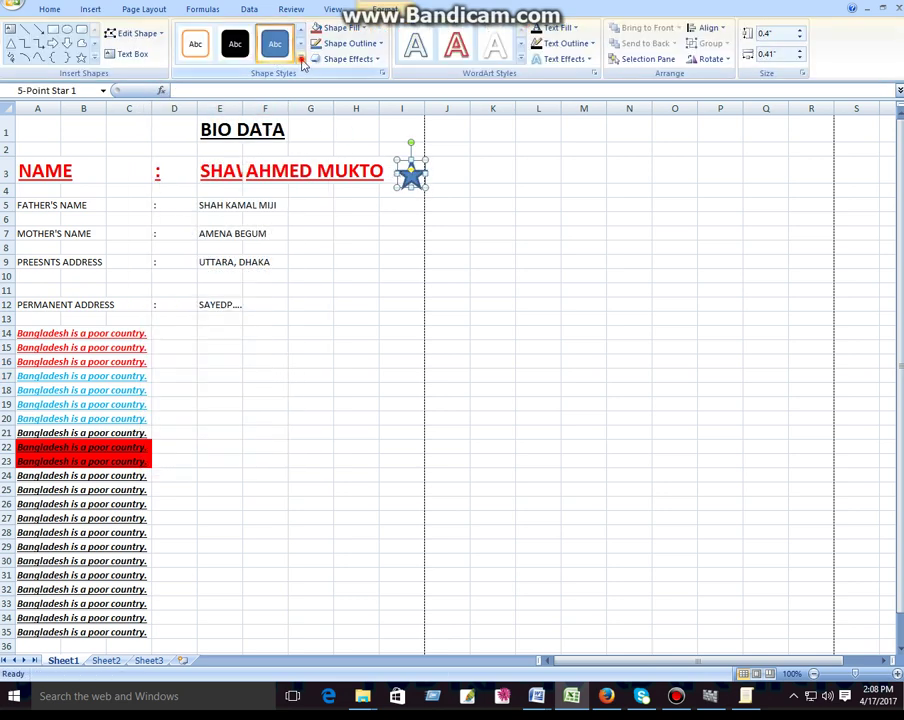
pyautogui.click(298, 58)
pyautogui.click(394, 245)
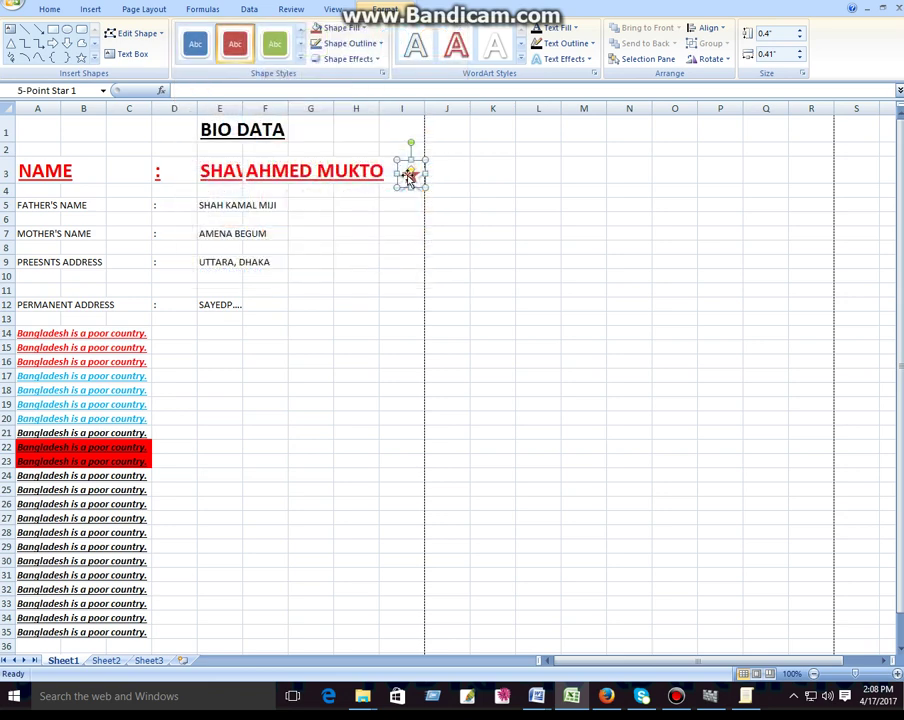
# Copy the red star down column I beside rows 5 through 11.
pyautogui.moveTo(410, 175); pyautogui.dragTo(406, 312)
pyautogui.click(386, 332)
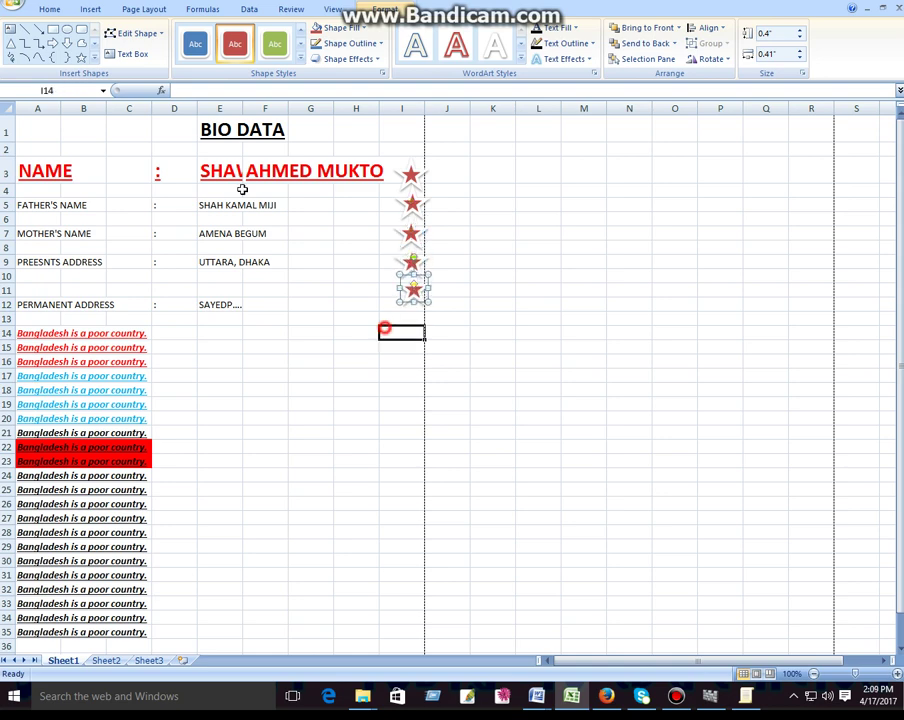
pyautogui.click(88, 10)
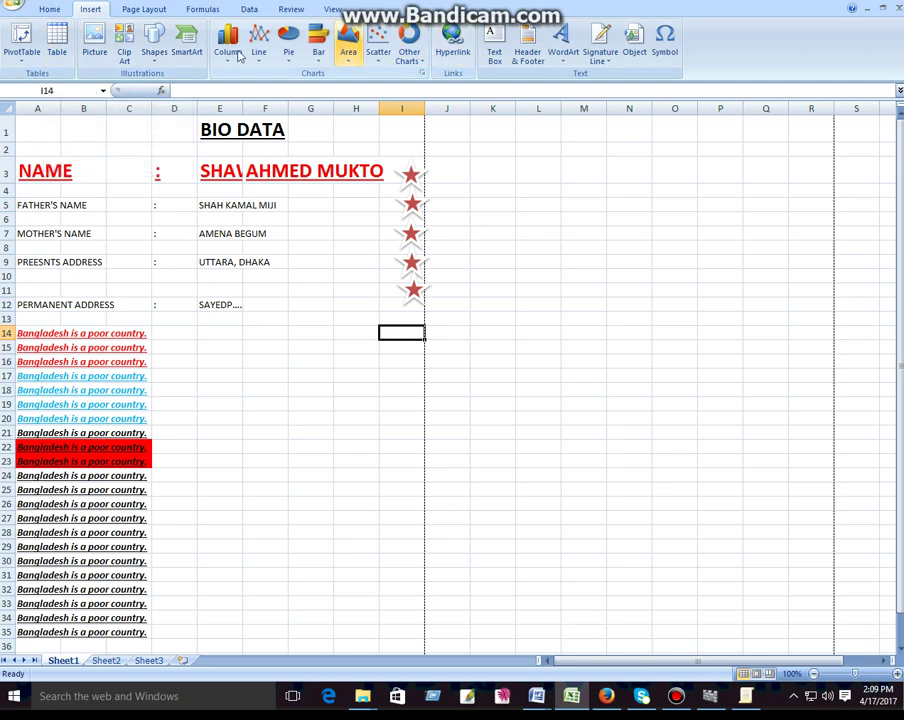
# Set the second Desktop photo as the tiled worksheet background.
pyautogui.click(130, 10)
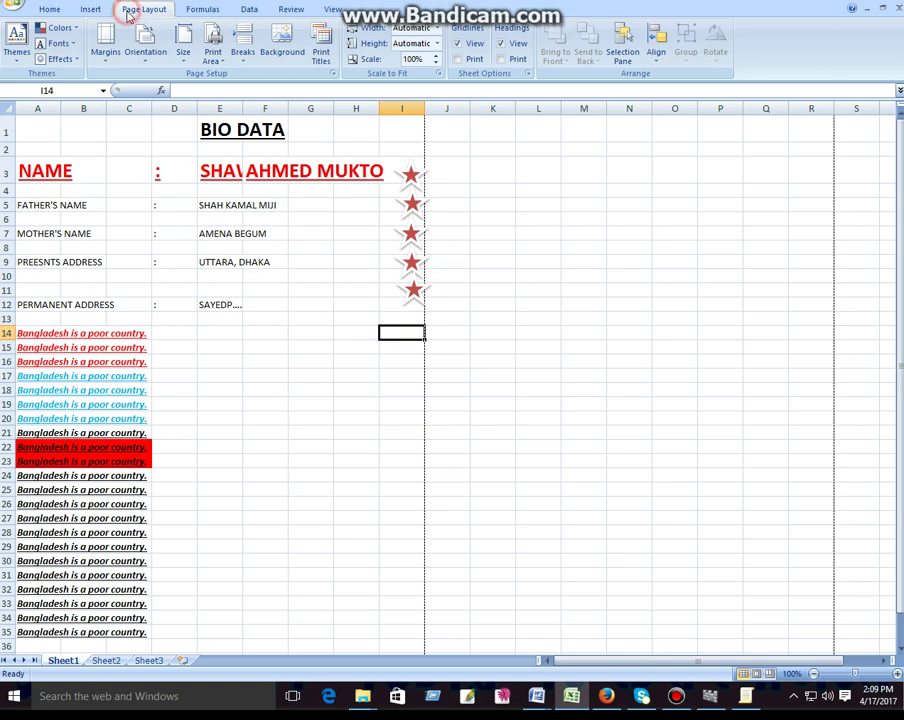
pyautogui.click(185, 52)
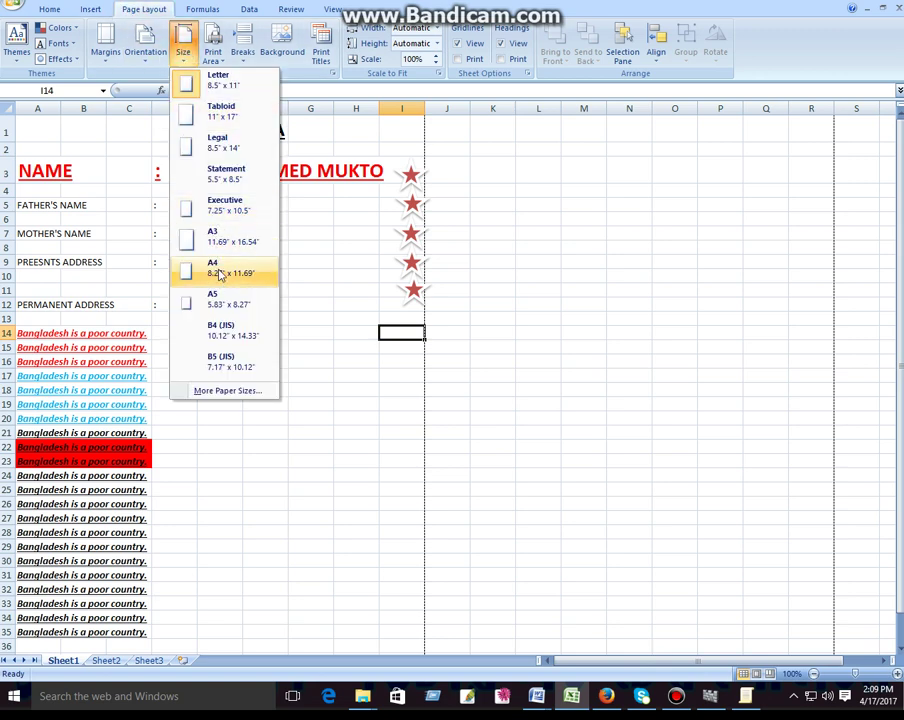
pyautogui.click(295, 60)
pyautogui.click(295, 60)
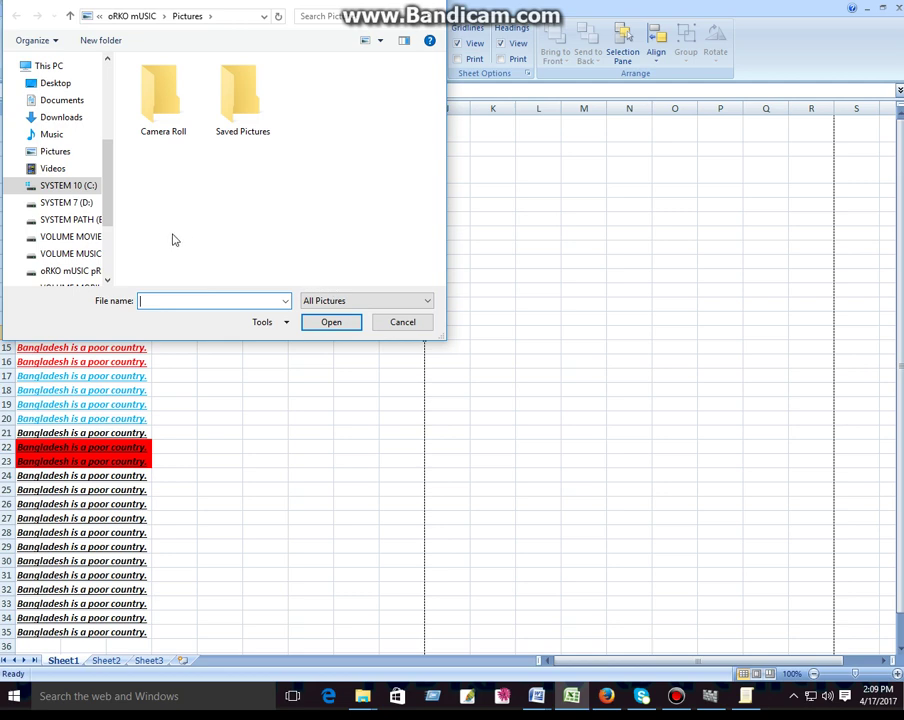
pyautogui.moveTo(108, 160)
pyautogui.mouseDown()
pyautogui.moveTo(110, 236)
pyautogui.moveTo(110, 112)
pyautogui.mouseUp()
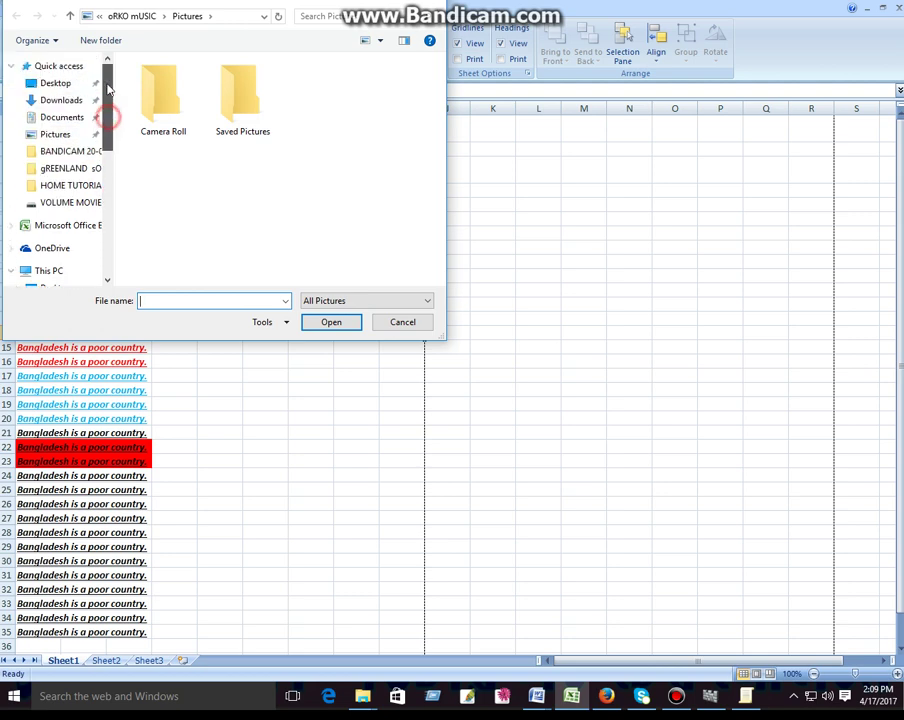
pyautogui.click(56, 82)
pyautogui.doubleClick(262, 118)
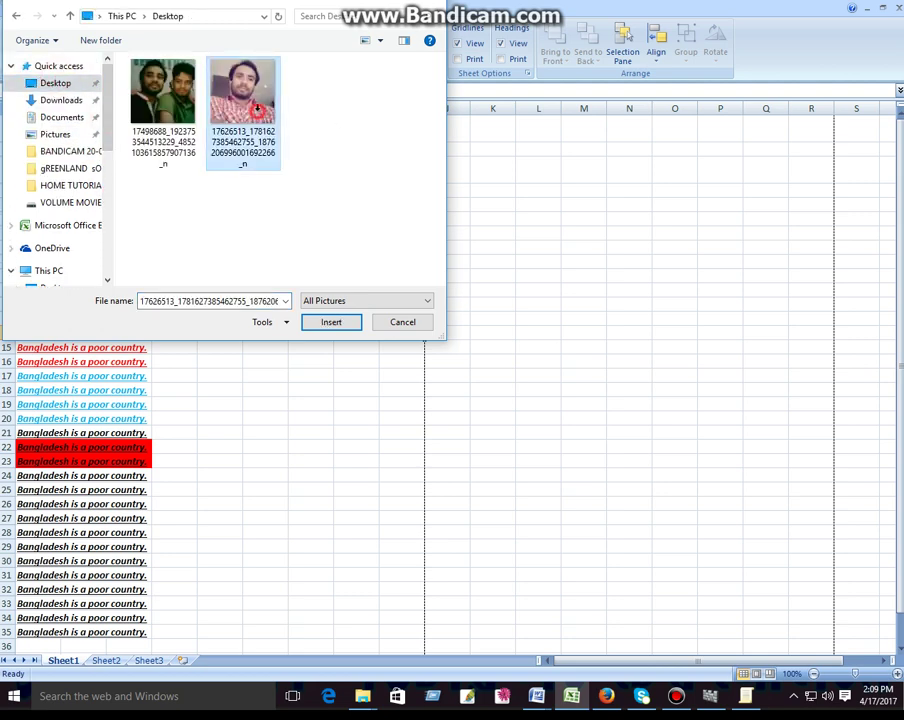
pyautogui.scroll(-7, 515, 345)
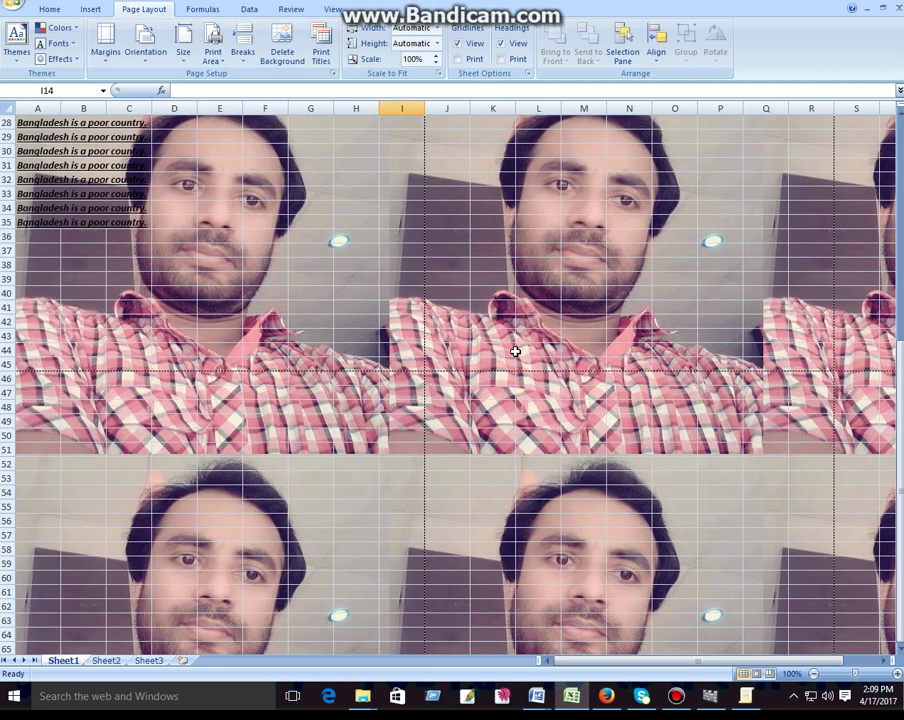
pyautogui.scroll(4, 512, 345)
pyautogui.scroll(2, 512, 342)
pyautogui.scroll(1, 514, 338)
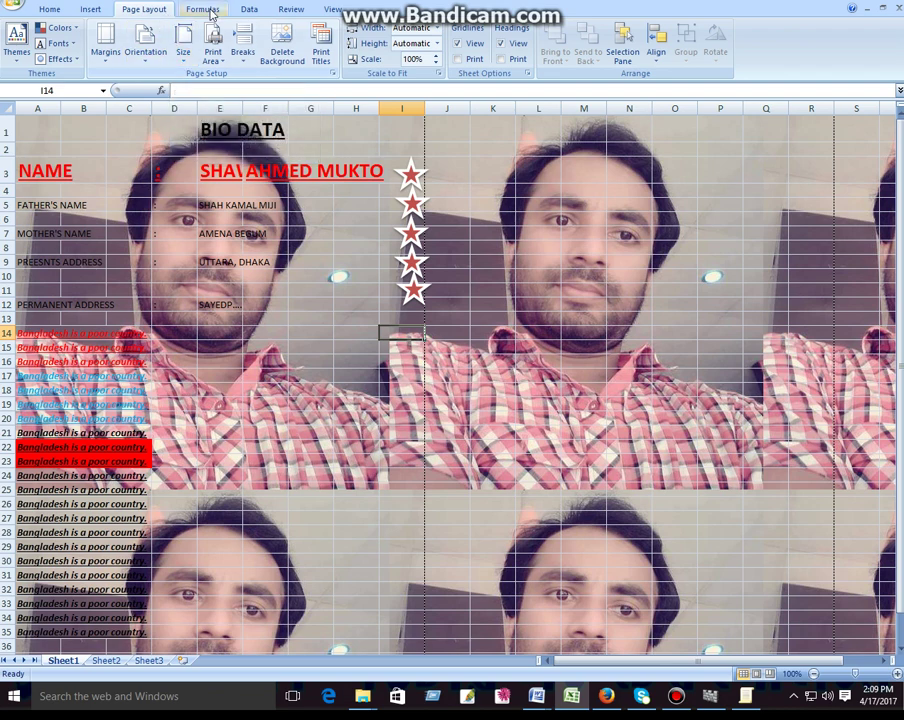
# Look through the Formulas, Data and Review ribbons, ending on the View ribbon.
pyautogui.click(202, 10)
pyautogui.click(250, 10)
pyautogui.click(291, 10)
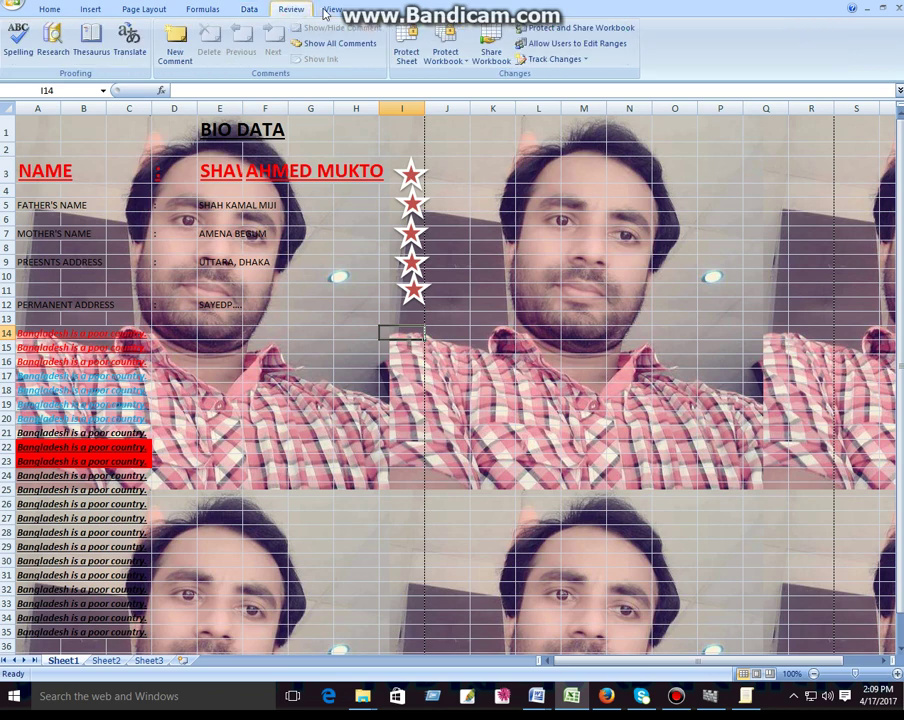
pyautogui.click(333, 10)
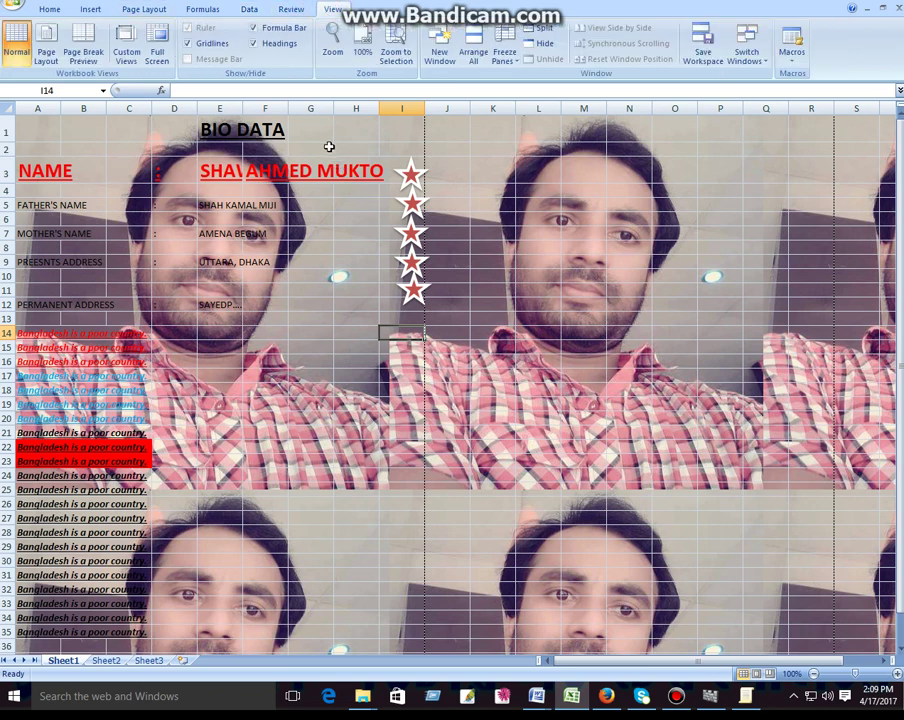